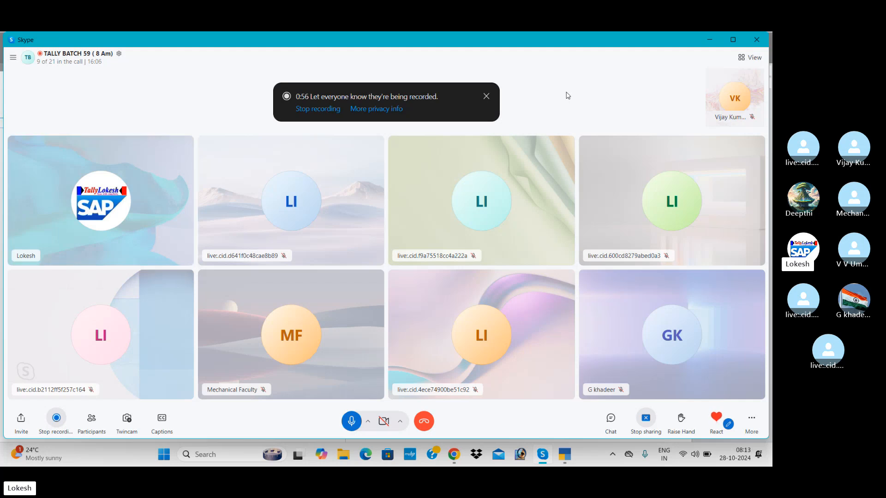
Switch to the browser, look through the Lokesh Info Tech Placements page and open the site's home page
key("alt+Tab")
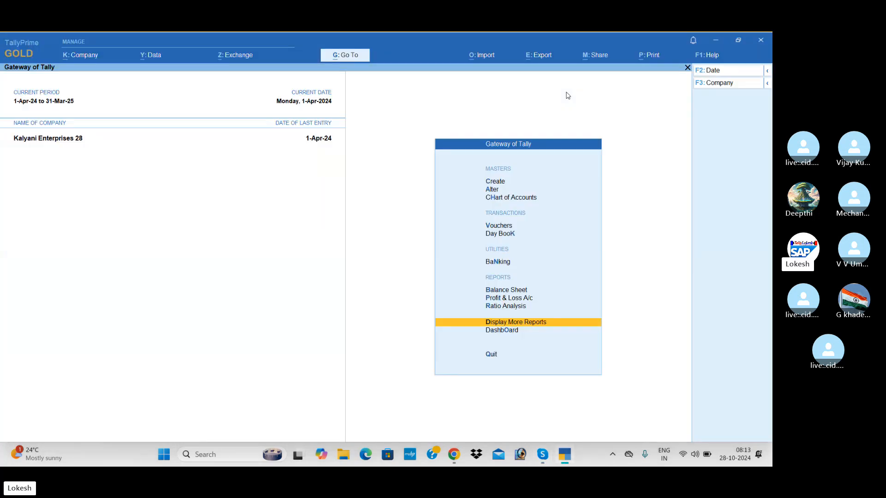
key("alt+Tab")
key("alt+Tab")
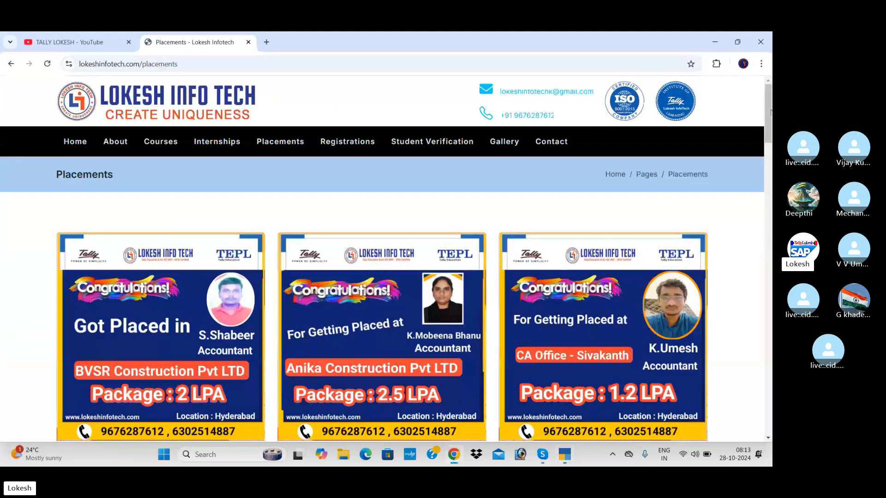
left_click_drag(769, 111, 769, 194)
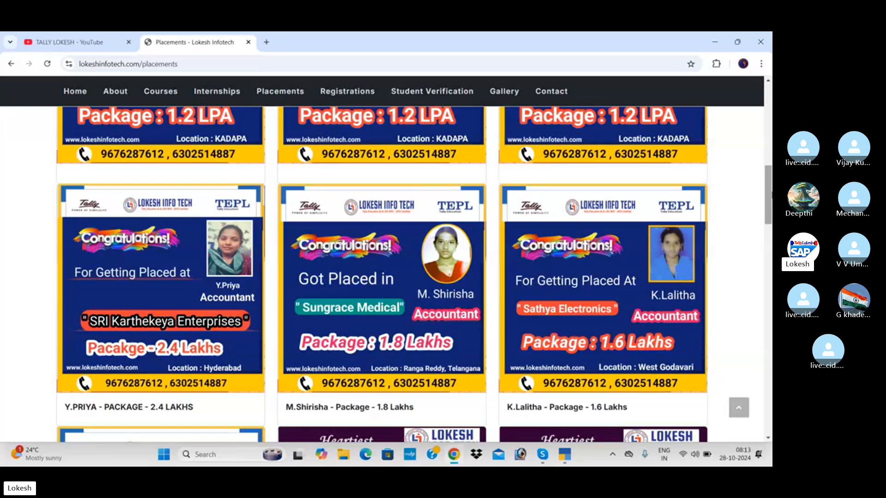
left_click_drag(770, 173, 770, 204)
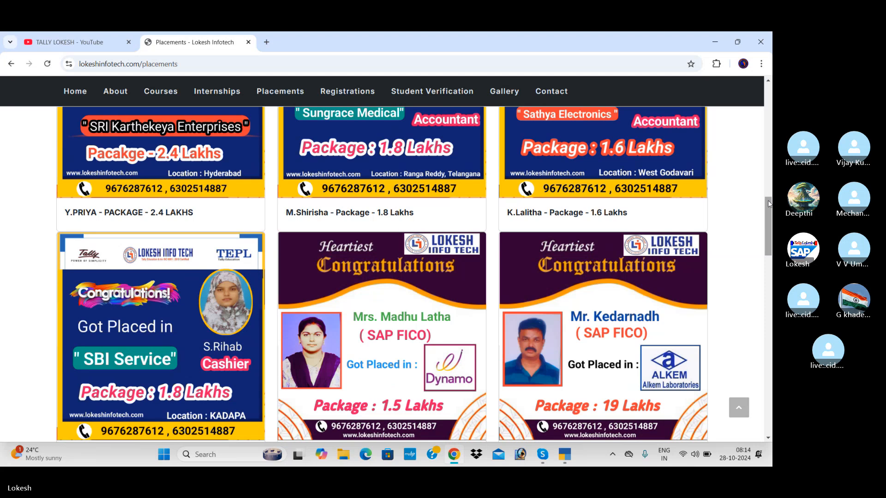
left_click_drag(771, 203, 771, 236)
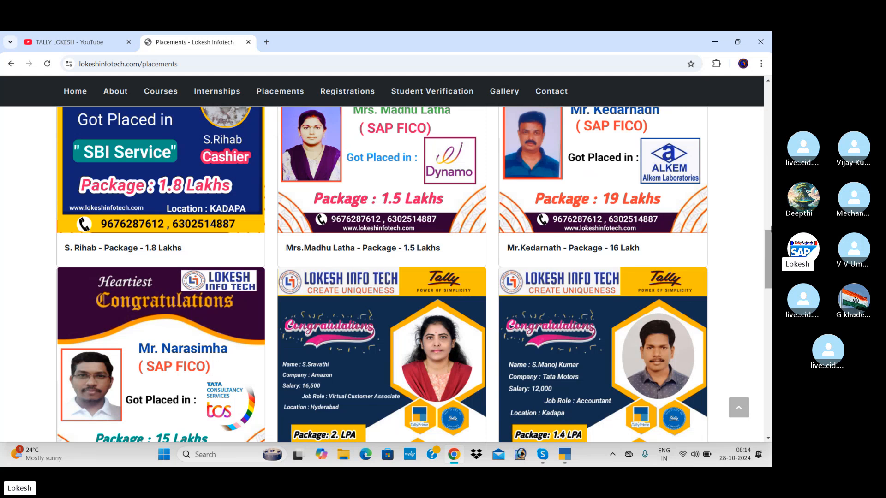
left_click_drag(771, 248, 762, 82)
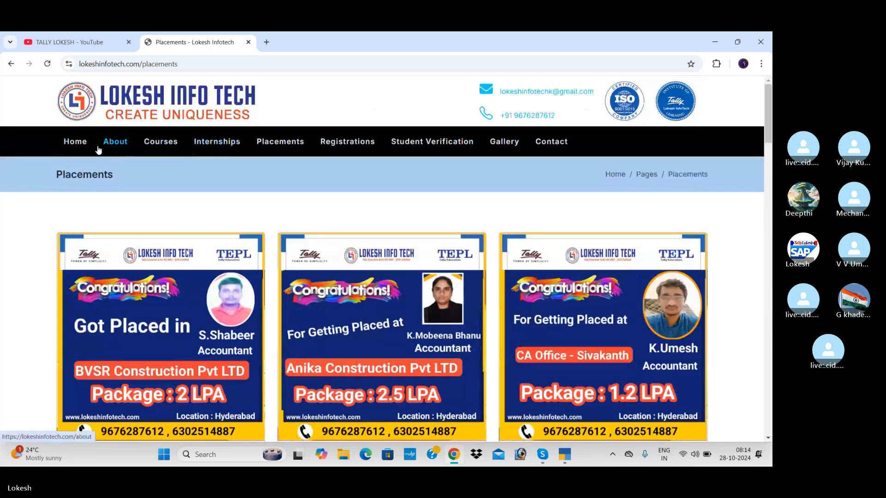
left_click(82, 146)
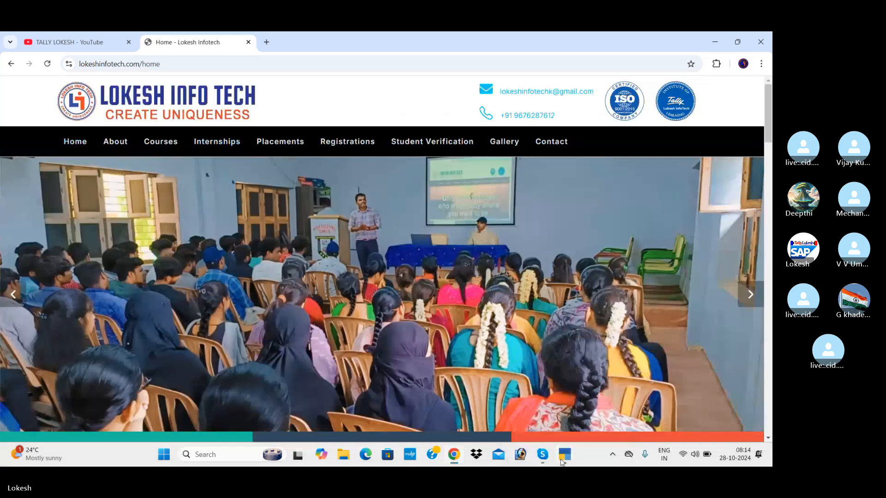
Switch to TallyPrime and shut the loaded company Kalyani Enterprises 28
left_click(564, 457)
left_click(563, 457)
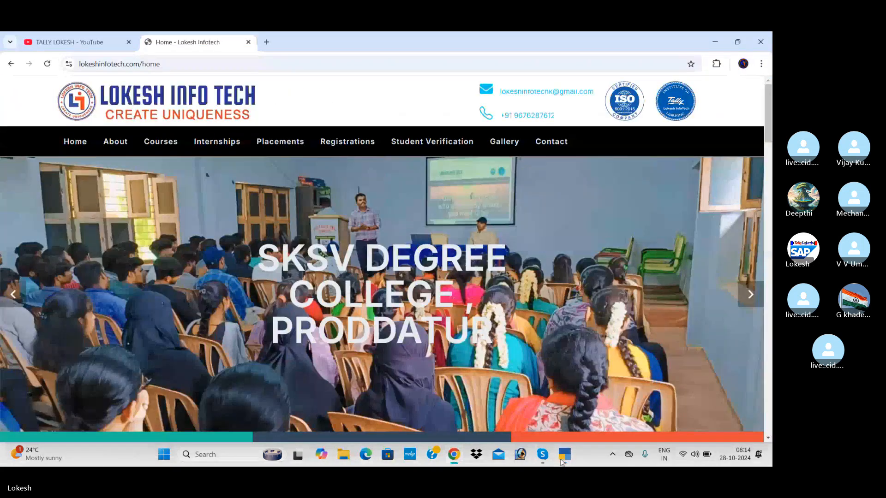
left_click(564, 457)
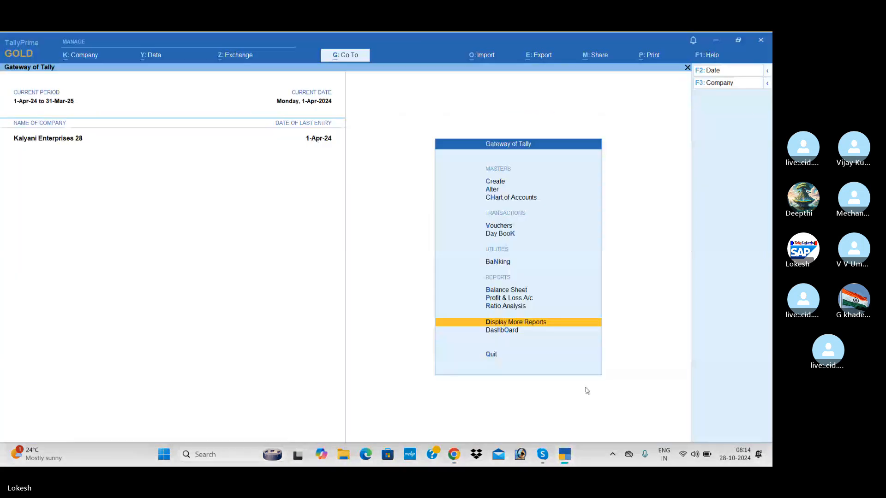
left_click(720, 84)
key("h")
key("Return")
key("y")
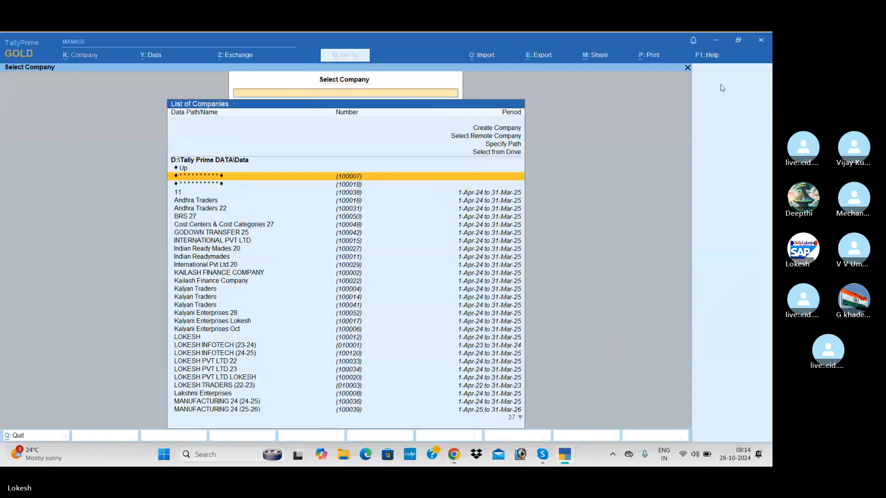
Create a company named Kalish Finance Company with Andhra Pradesh as its state
key("Up")
key("Up")
key("Up")
key("Up")
key("Return")
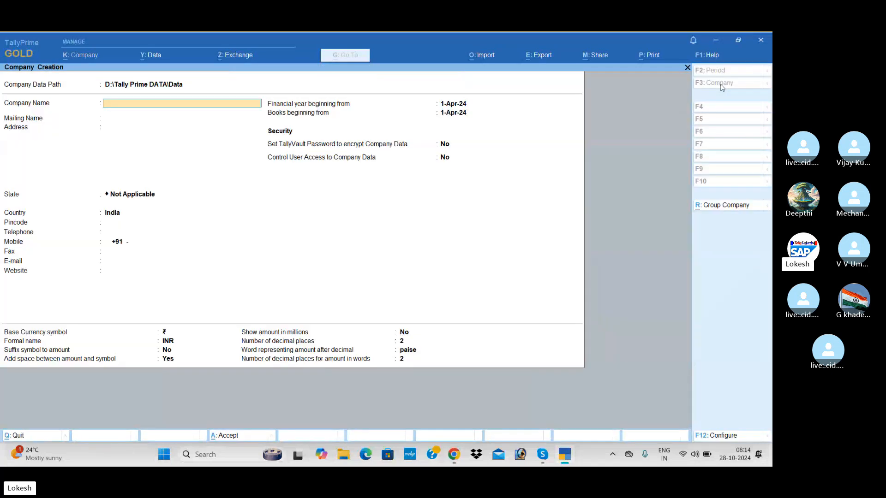
type("Kalis")
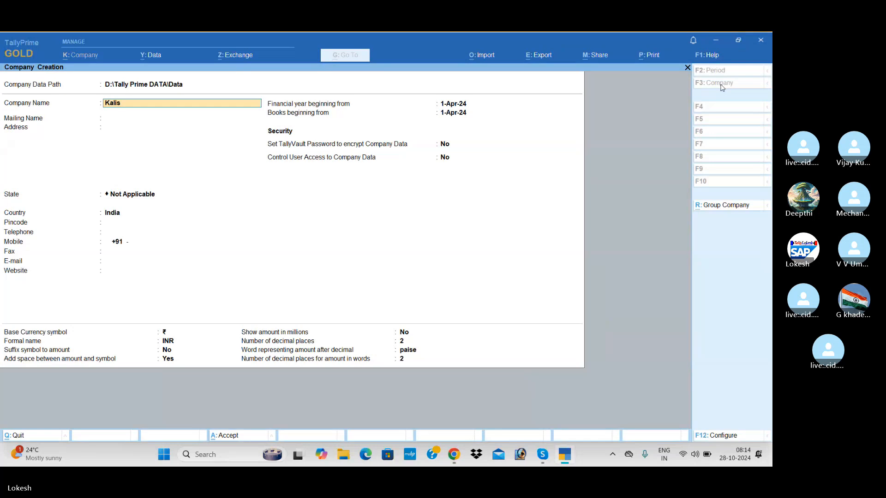
type("h Finance Compa")
key("Return")
key("Return")
key("Return")
key("Down")
key("Down")
key("Return")
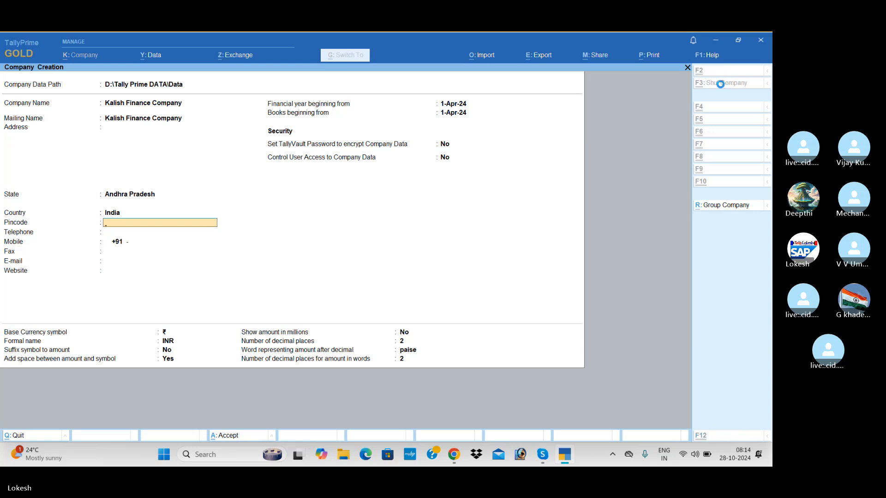
key("ctrl+a")
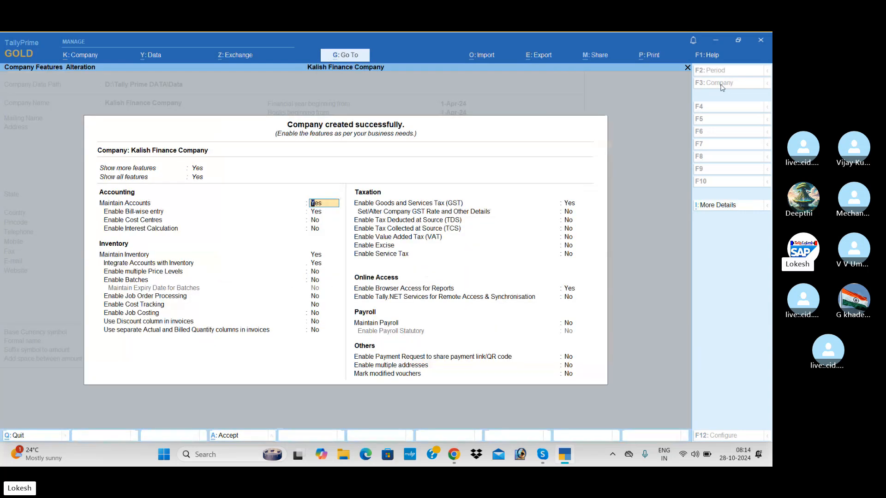
In the company features, disable bill-wise entry and enable interest calculation
key("Return")
type("n")
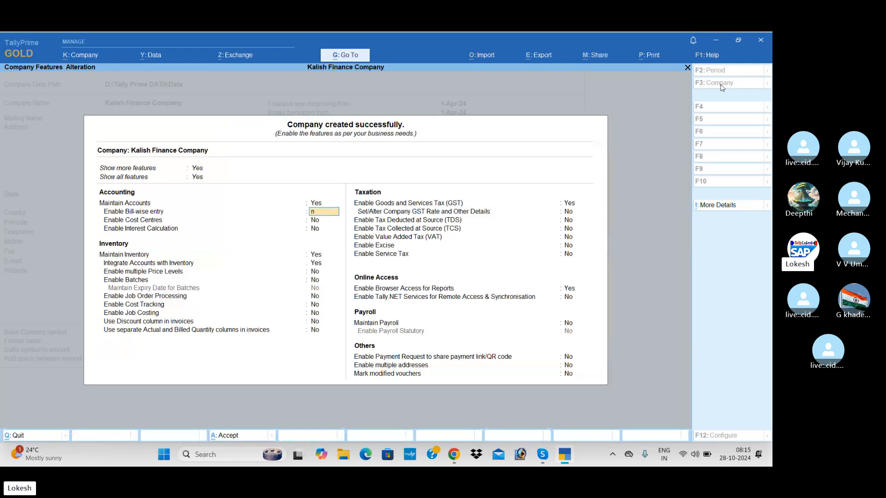
key("Return")
key("Return")
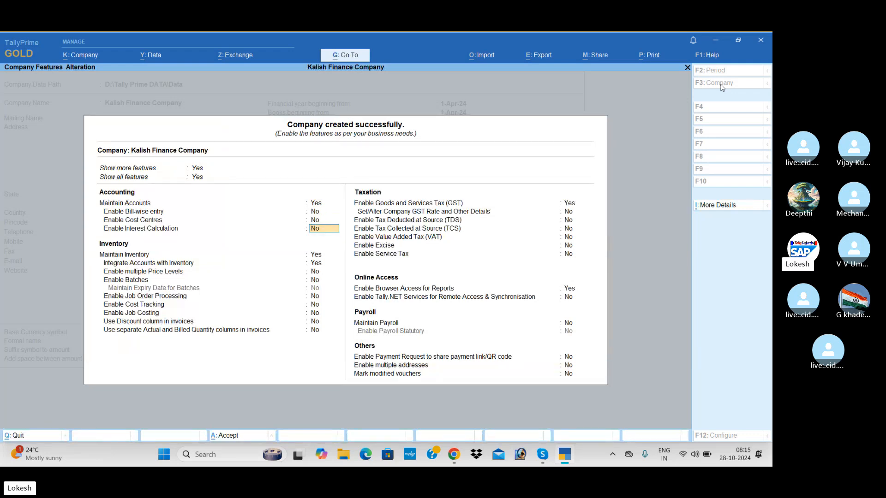
type("y")
key("Return")
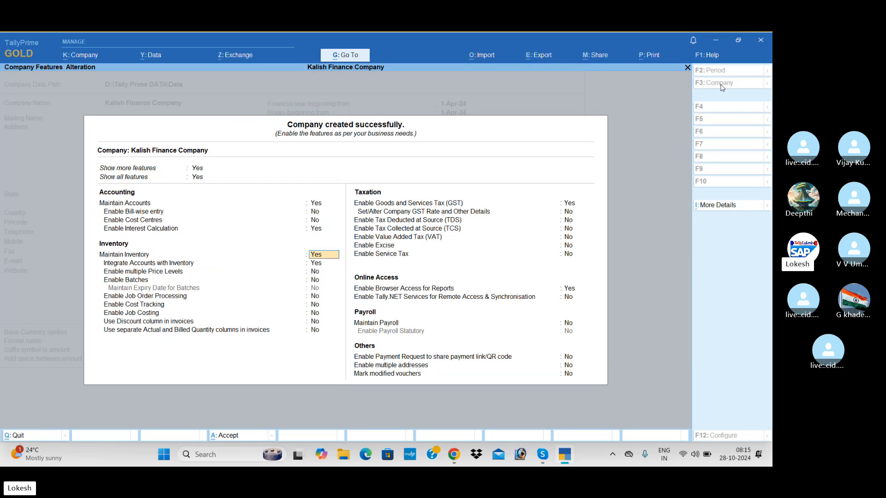
Turn off Maintain Inventory and Goods and Services Tax (GST) in the company features
type("n")
key("Return")
type("n")
key("Return")
key("Return")
key("Return")
key("Return")
key("Return")
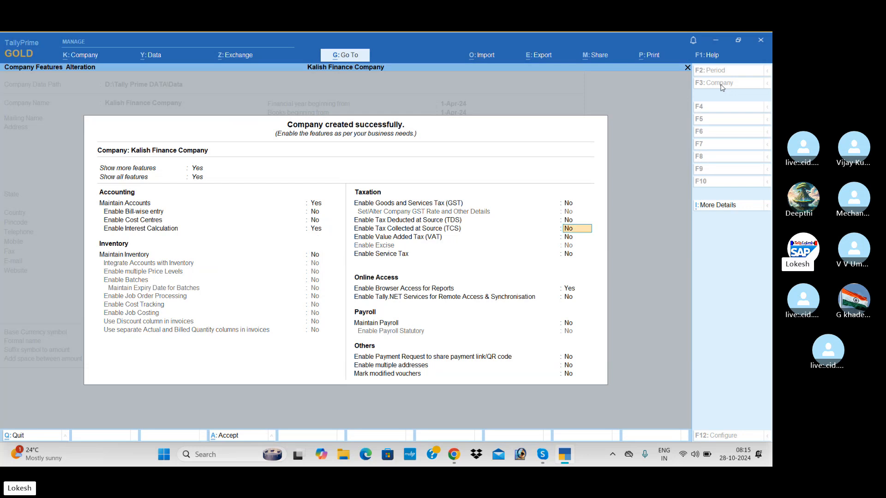
Disable browser access for reports and accept the company features
type("n")
key("Return")
key("Return")
key("Return")
key("Return")
key("Return")
key("Return")
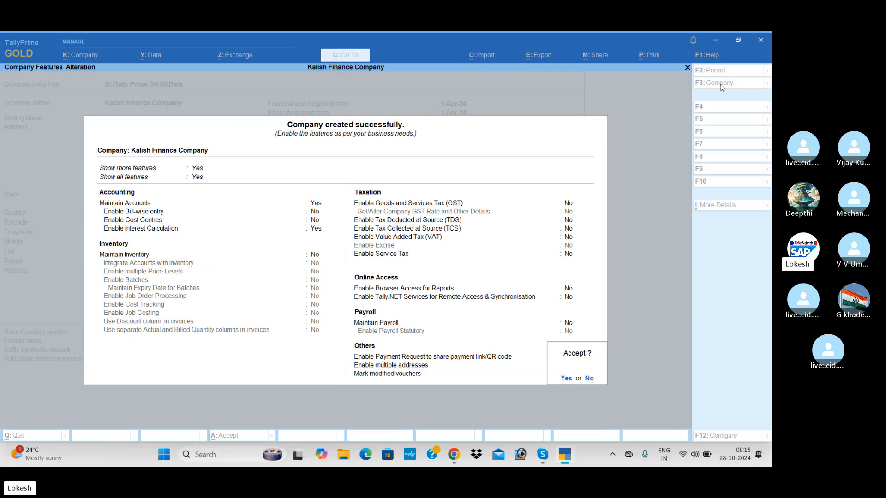
key("y")
Start a new ledger and name it with the first owner's name followed by Capital
key("Return")
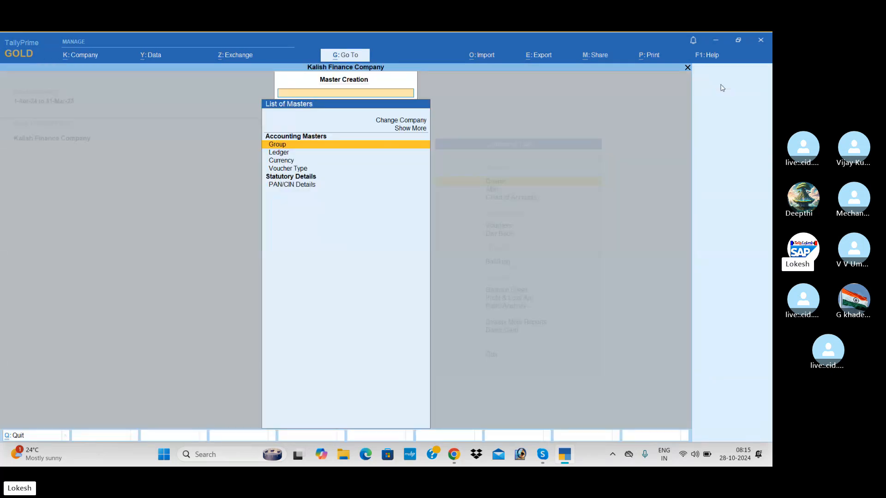
key("Down")
key("Return")
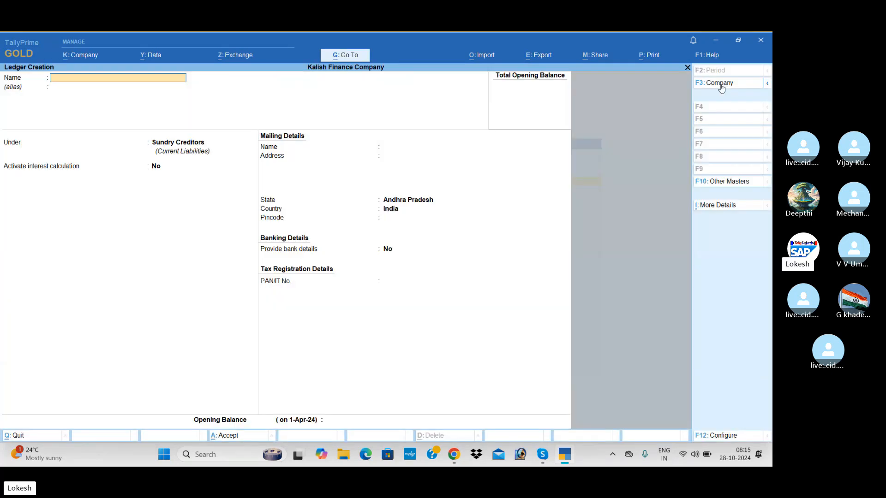
type("Cap")
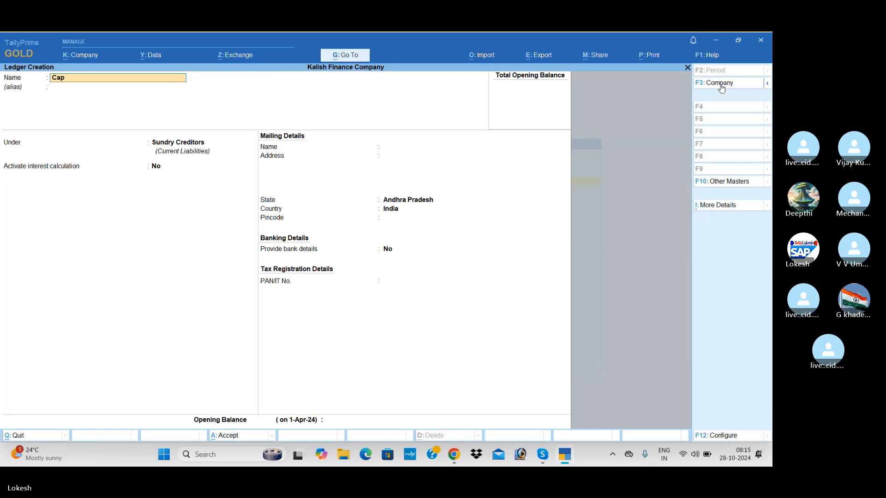
key("BackSpace")
key("BackSpace")
key("BackSpace")
type("Kail")
key("BackSpace")
key("BackSpace")
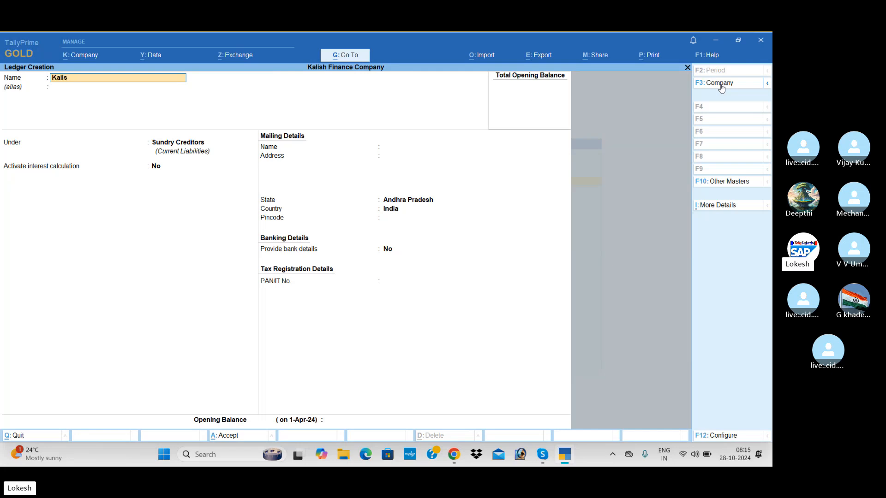
key("BackSpace")
type("ash")
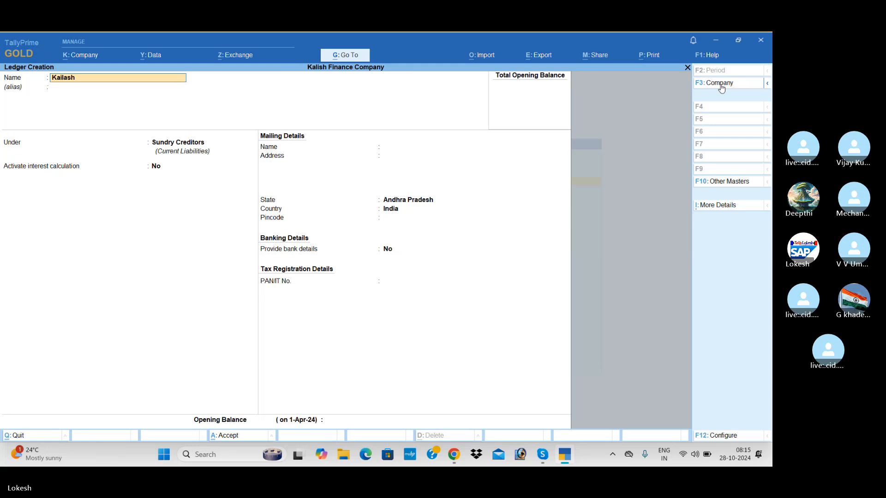
type(" c")
key("BackSpace")
type("Capital")
key("Return")
key("Return")
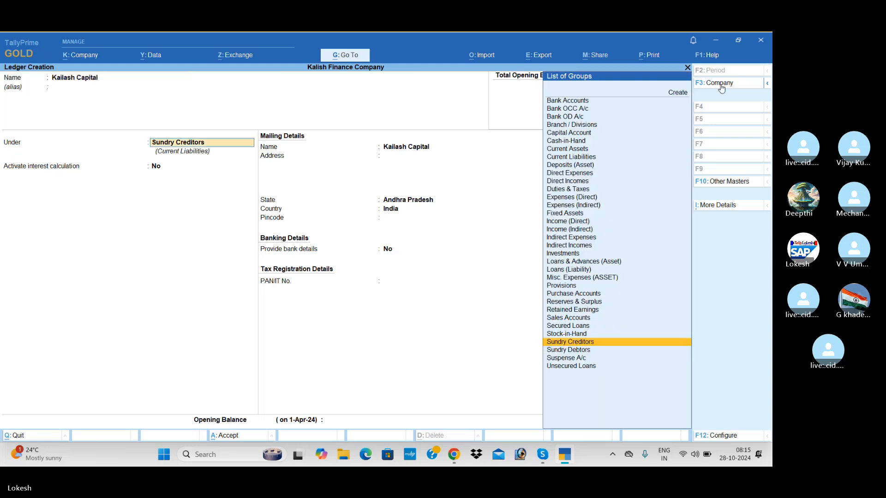
Place the ledger under the Capital Account group and activate interest calculation for it
type("Ca")
key("Up")
key("Return")
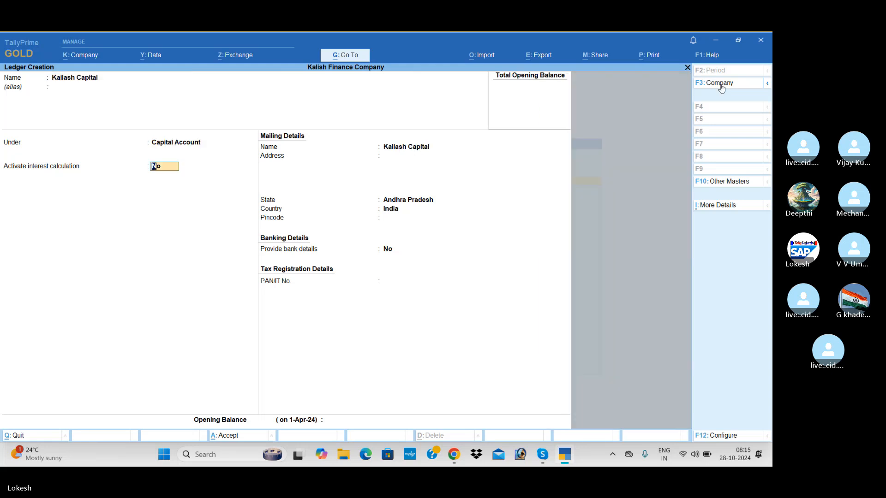
type("y")
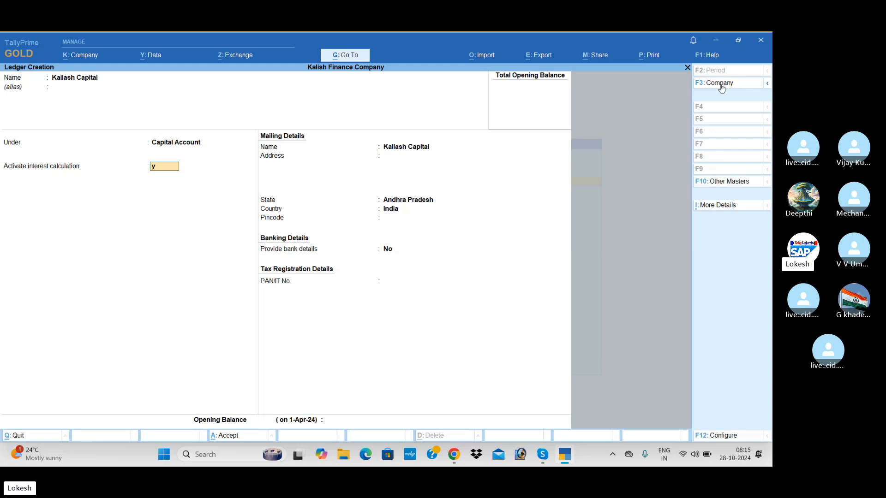
key("Return")
Set the ledger's interest rate to 5% per 365-Day Year, excluding the transaction date for amounts added and deducted
key("Return")
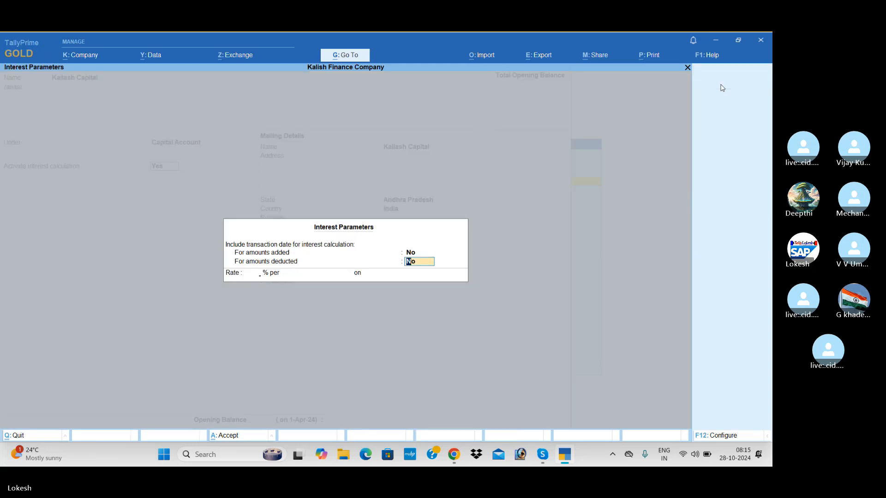
key("Return")
type("5")
key("Return")
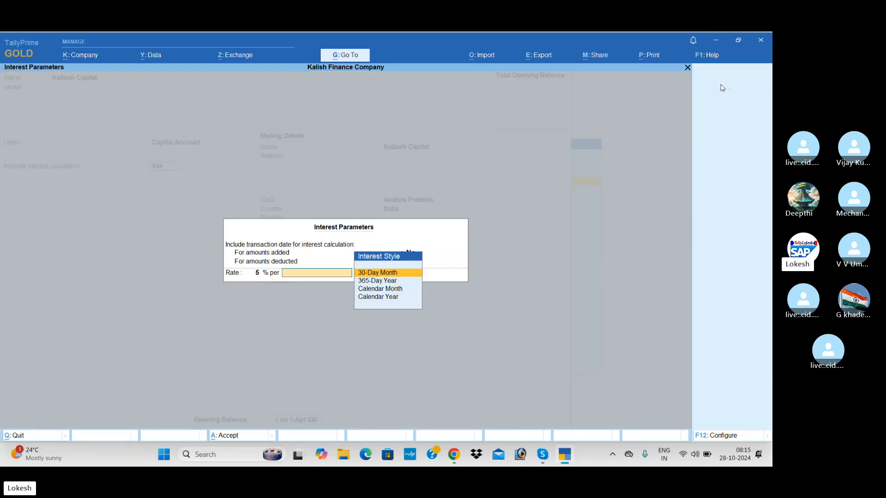
key("Down")
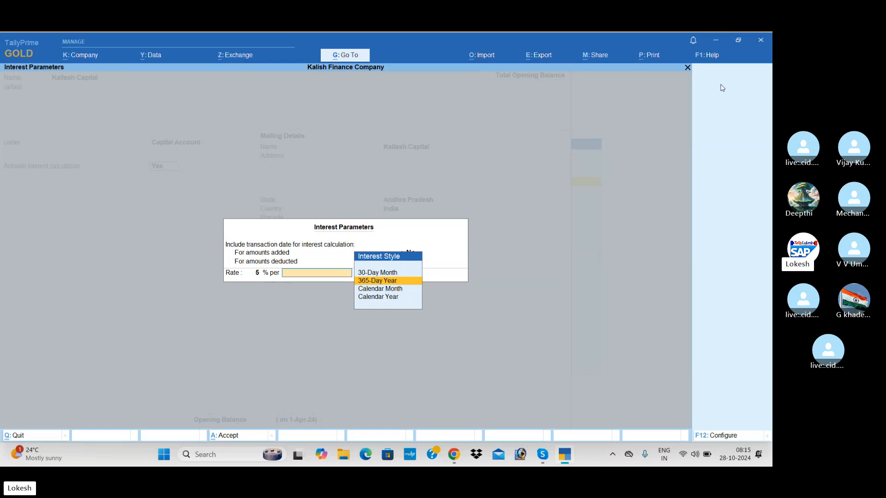
key("Up")
key("Down")
key("Down")
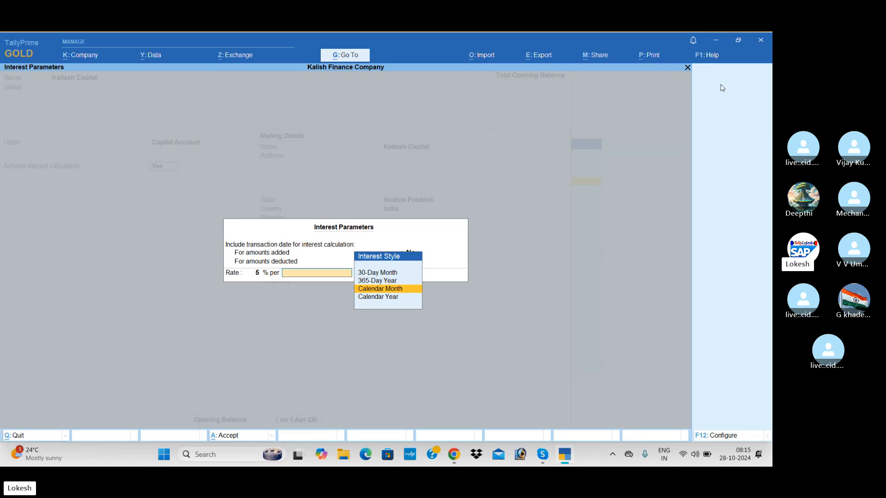
key("Up")
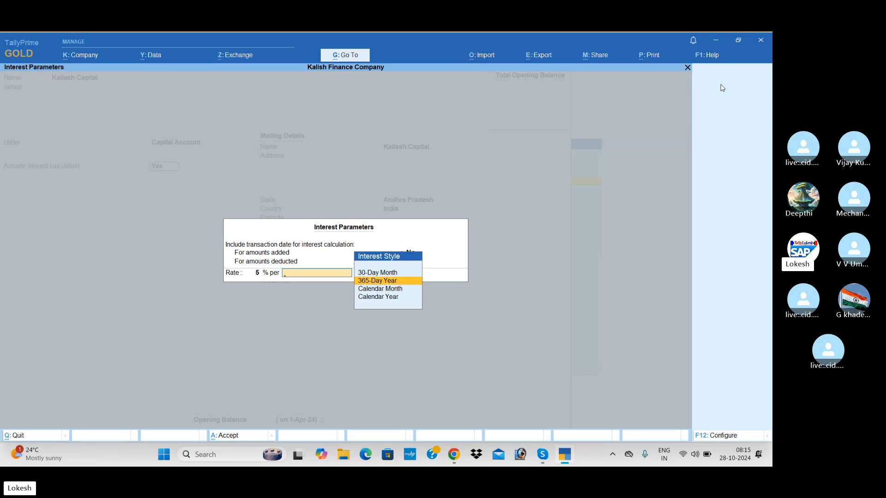
key("Return")
key("Return")
key("Return")
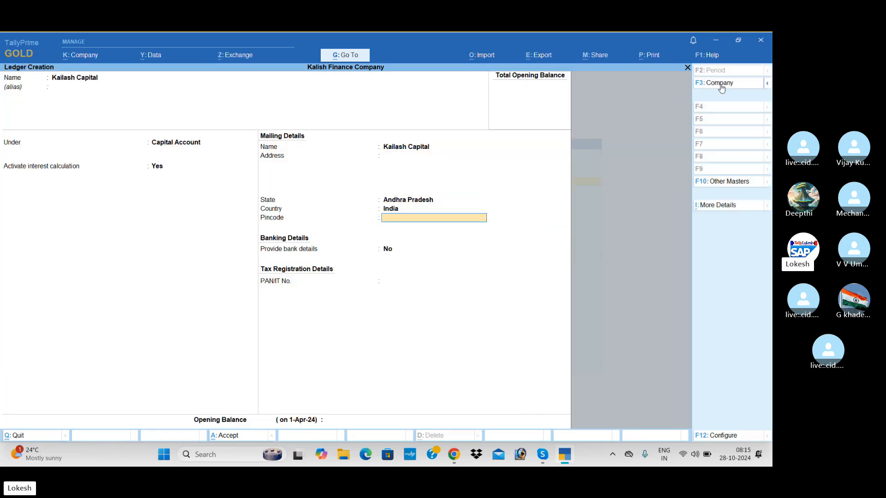
Save the capital ledger, keeping the remaining mailing, banking and tax details at their defaults
key("Return")
key("Return")
key("Return")
key("Return")
key("Return")
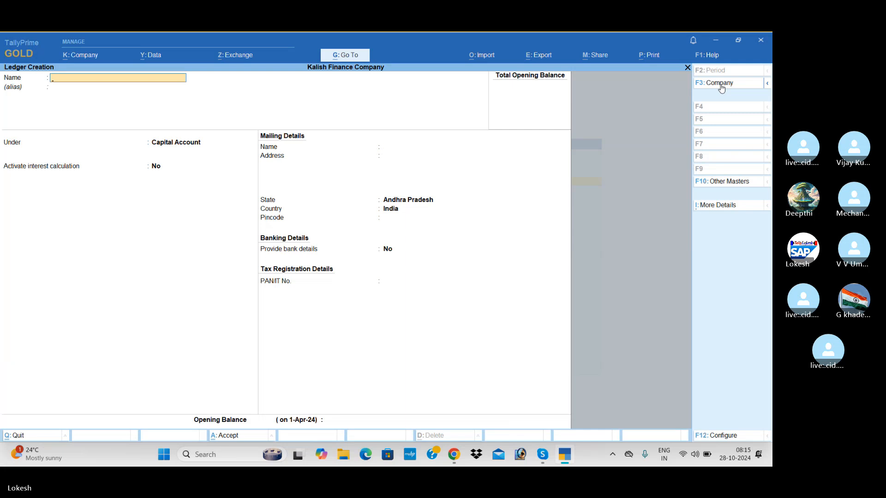
Name the new ledger with the second owner's name followed by Capital, keep it under Capital Account and activate interest calculation
type("Divya Capit")
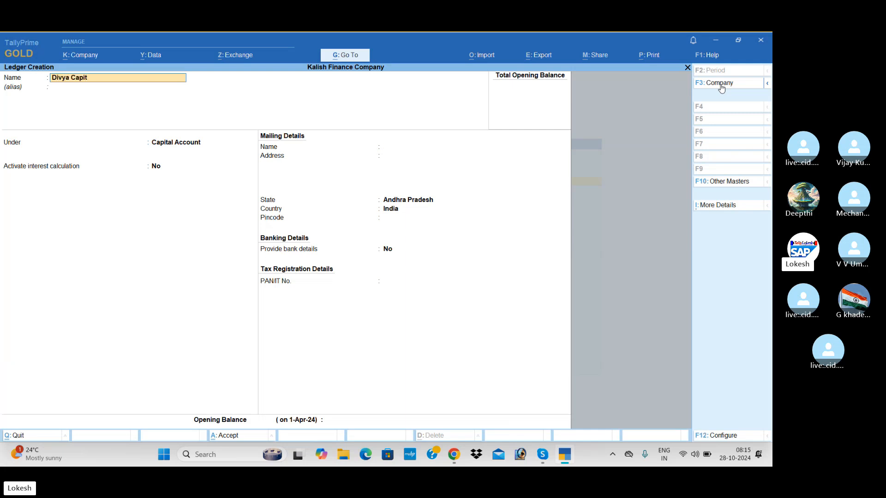
type("al")
key("Return")
key("Return")
type("y")
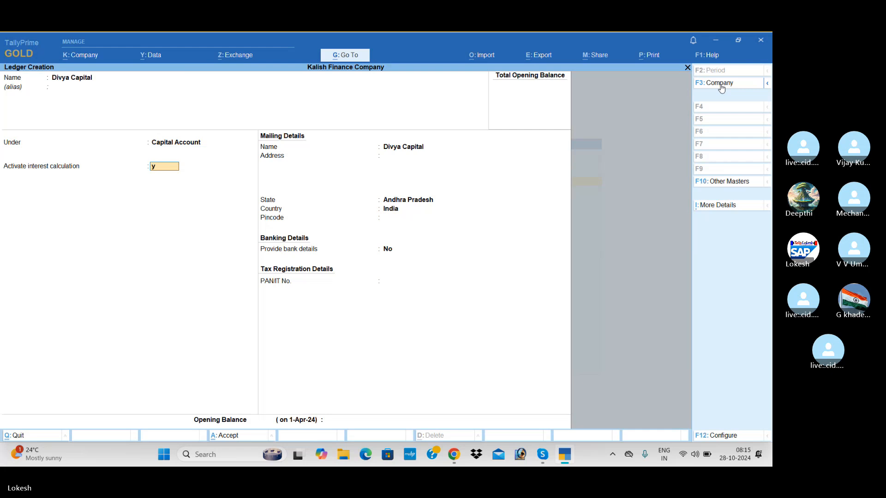
key("Return")
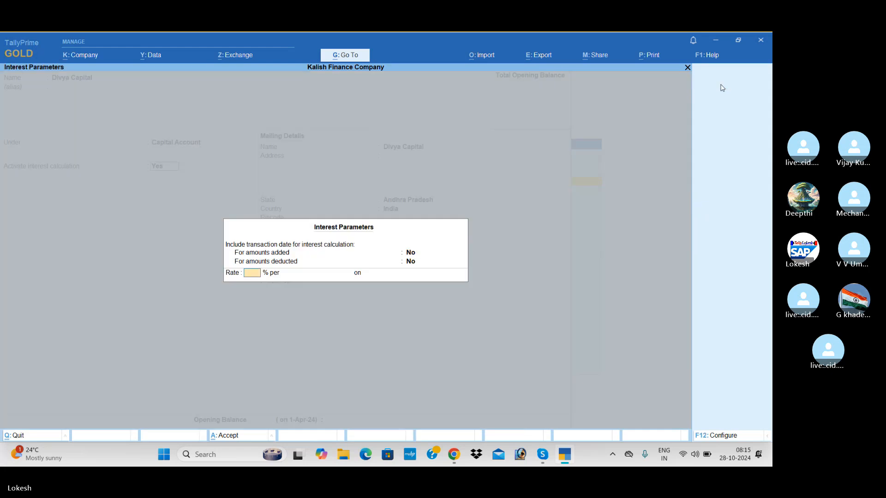
Set the second owner's capital ledger to an 18% interest rate, excluding the transaction date for amounts added and deducted
type("18")
key("Return")
key("Down")
key("Return")
key("Return")
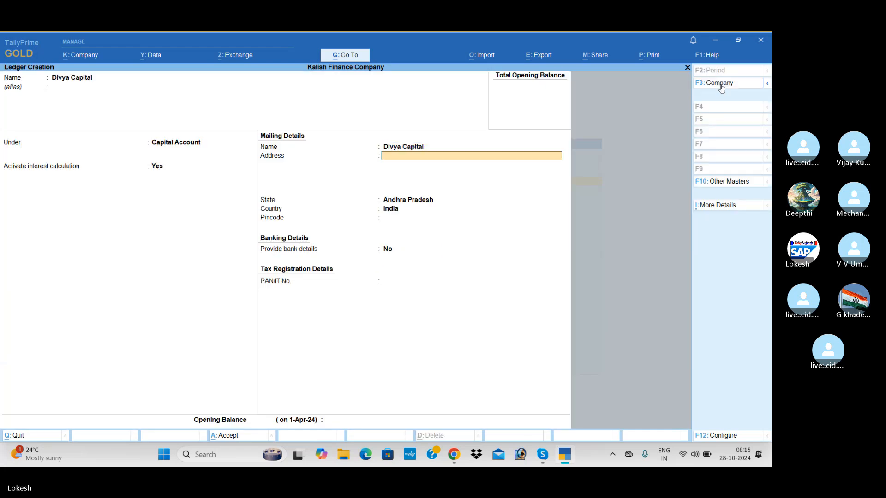
Save the second owner's capital ledger with the default mailing, banking and tax details
key("Return")
key("Return")
key("Return")
key("Return")
key("Return")
key("Return")
key("Return")
key("Return")
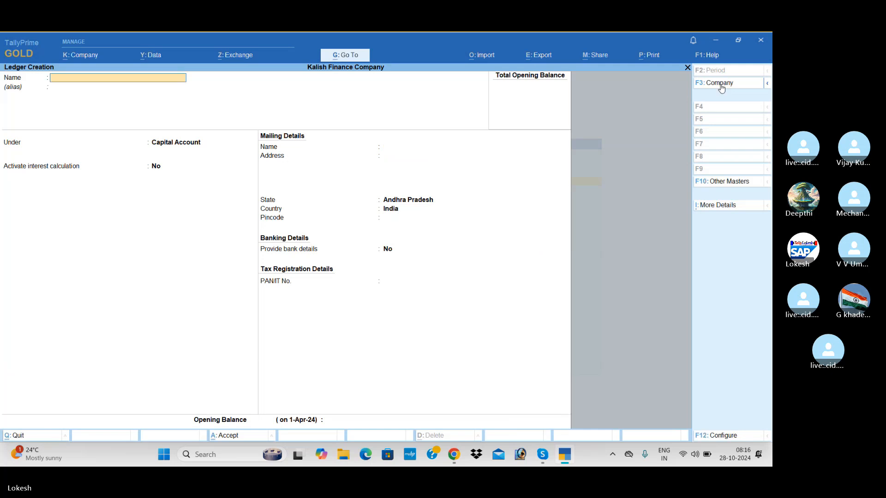
Name a new ledger Rent and place it under the Indirect Expenses group
type("Rent")
key("Return")
key("Return")
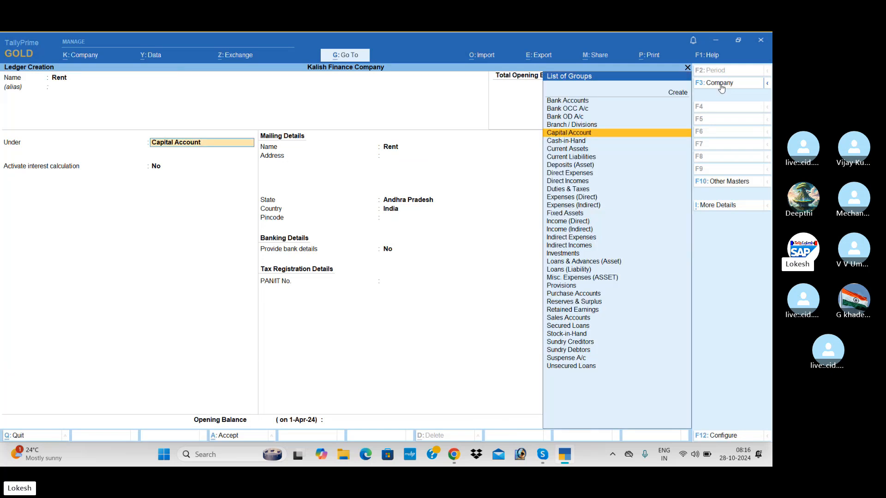
type("Ind")
key("Down")
key("Down")
key("Return")
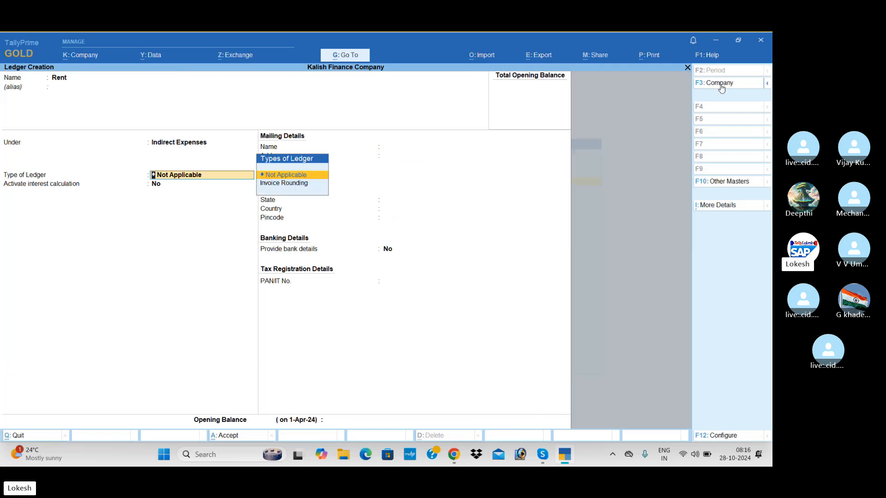
Save the Rent ledger with its type Not Applicable, interest calculation off and no bank details
key("Return")
key("Return")
key("Return")
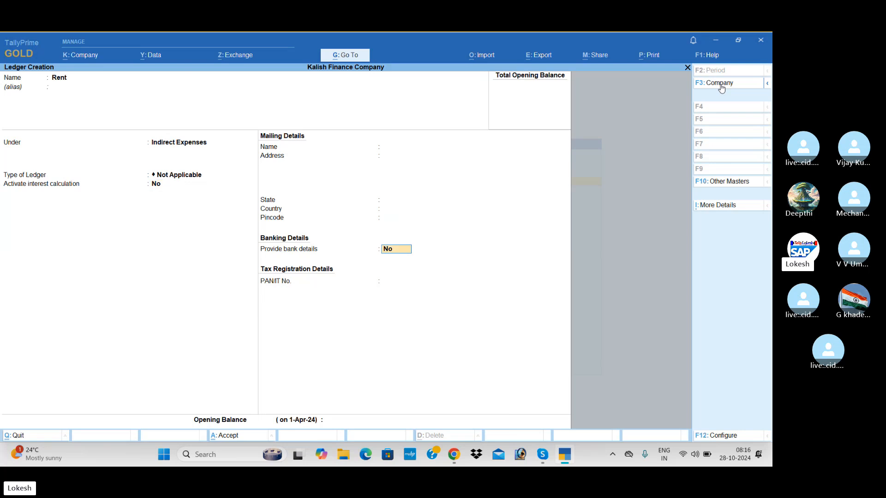
key("Return")
key("Return")
Create an Electricity Bill ledger under Indirect Expenses, keeping all other details at their defaults
type("Elec")
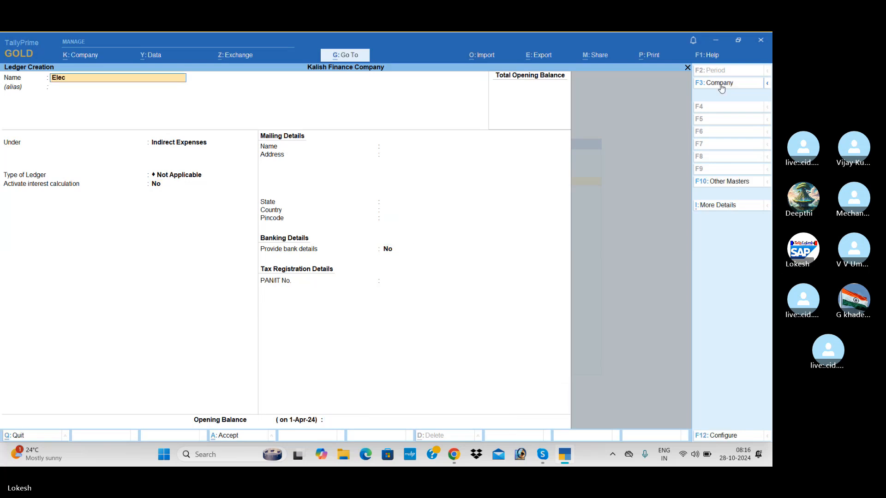
type("tricity Bill")
key("Return")
key("Return")
key("Return")
key("Return")
key("Return")
key("Return")
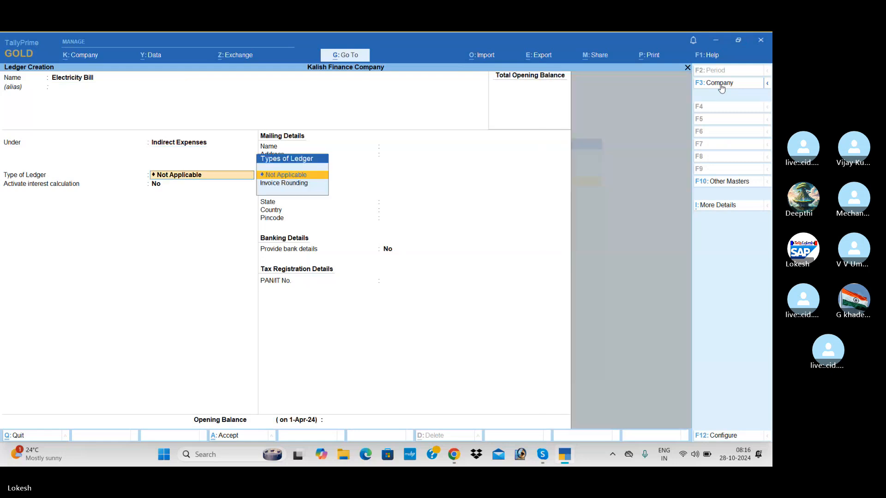
key("Return")
key("Return")
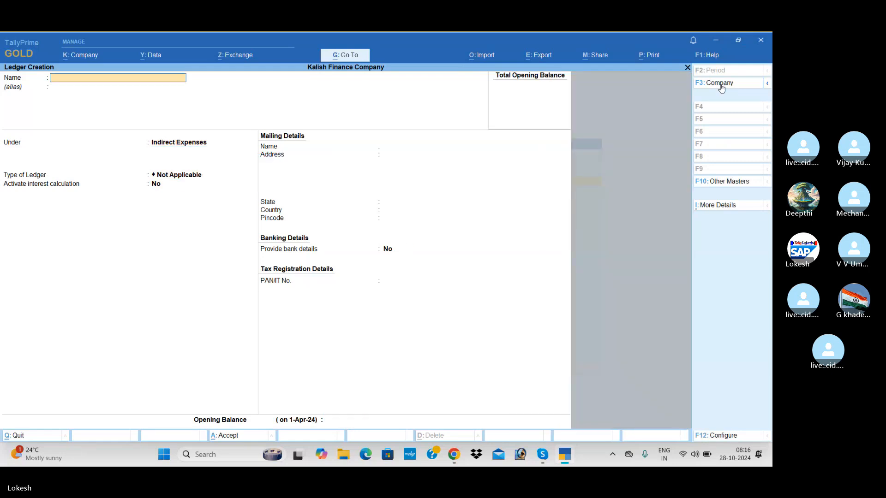
Create a Tele Bill ledger under Indirect Expenses, keeping all other details at their defaults
type("Tele bill")
key("Return")
key("Return")
key("Return")
key("Return")
key("Return")
key("Return")
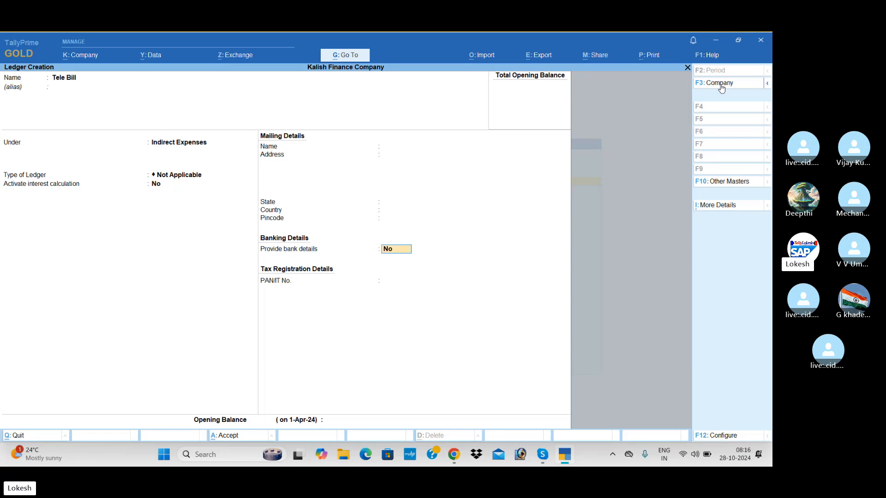
key("Return")
Create a Commission Received ledger under Indirect Incomes, keeping all other details at their defaults
type("Commission Received")
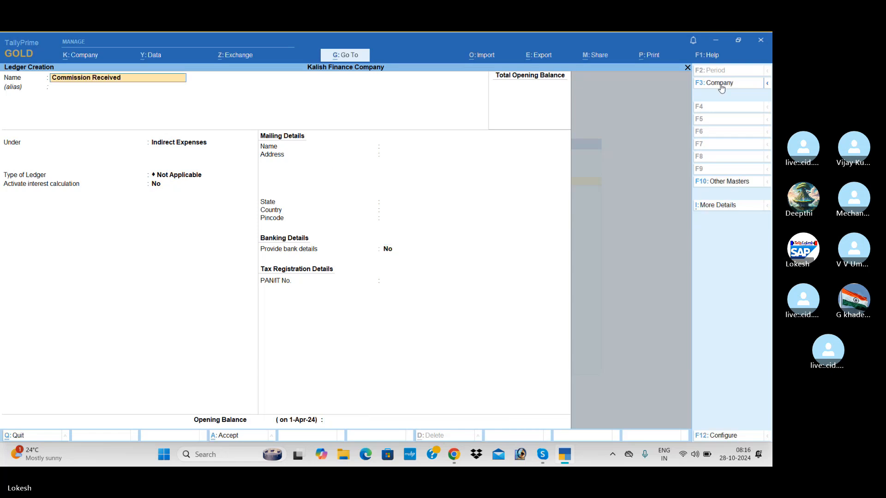
key("Return")
key("Return")
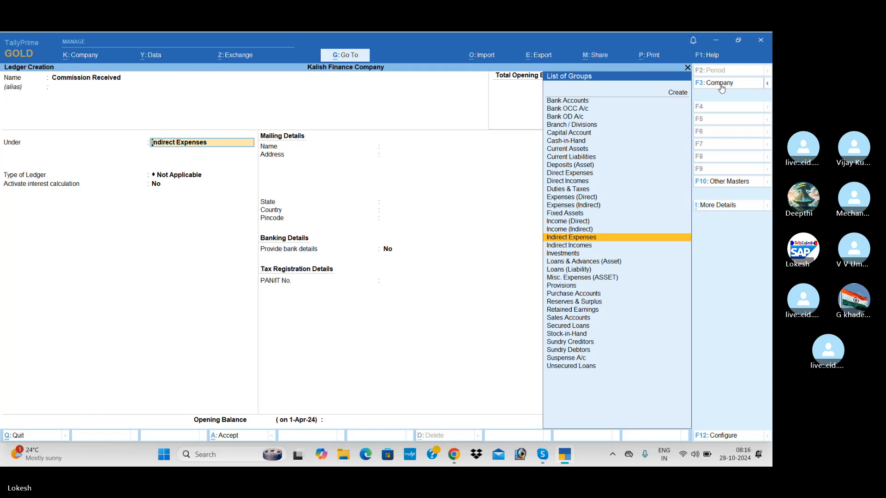
key("Down")
key("Return")
key("Return")
key("Return")
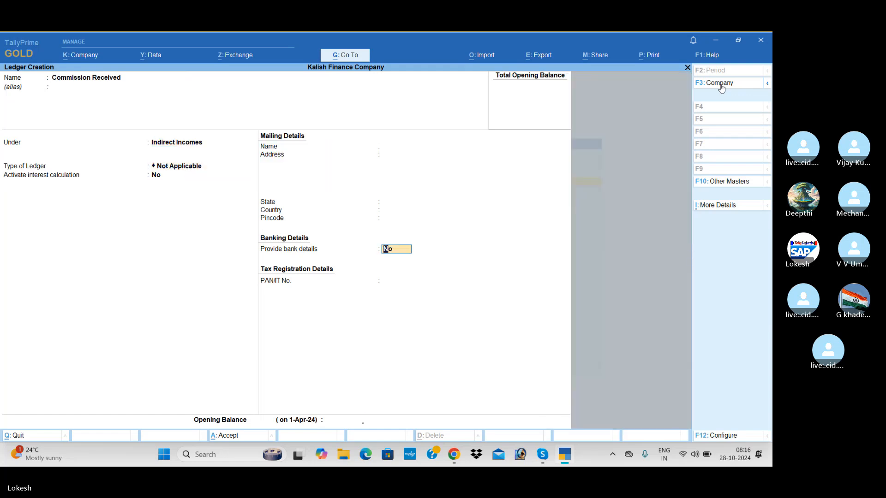
key("Return")
key("Return")
key("Return")
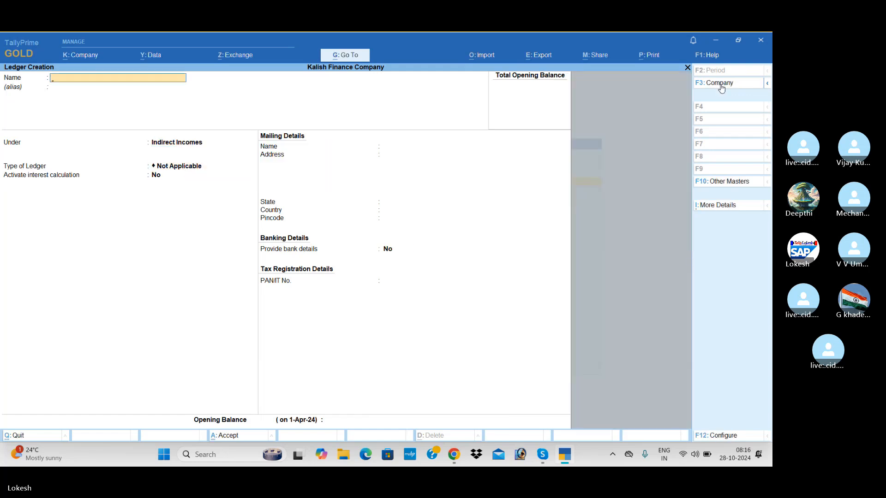
Leave ledger creation and start a new receipt voucher
key("Escape")
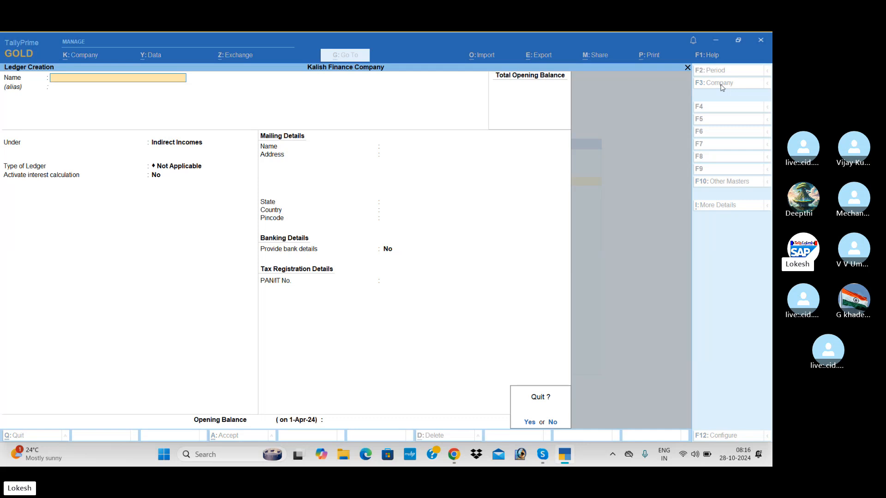
key("Return")
key("Escape")
key("Down")
key("Down")
key("Down")
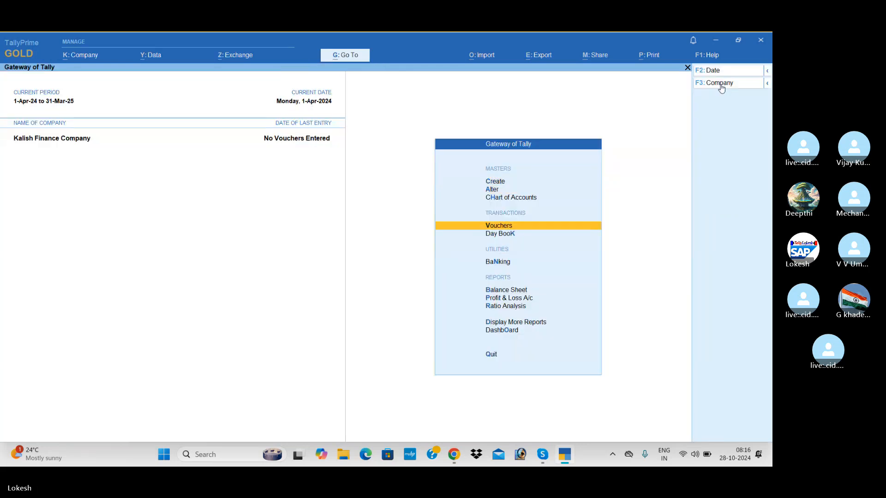
key("Return")
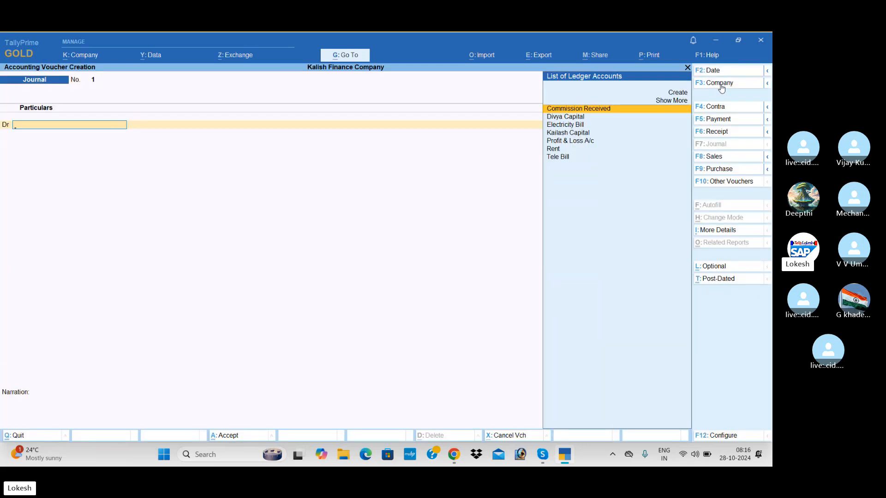
left_click(729, 132)
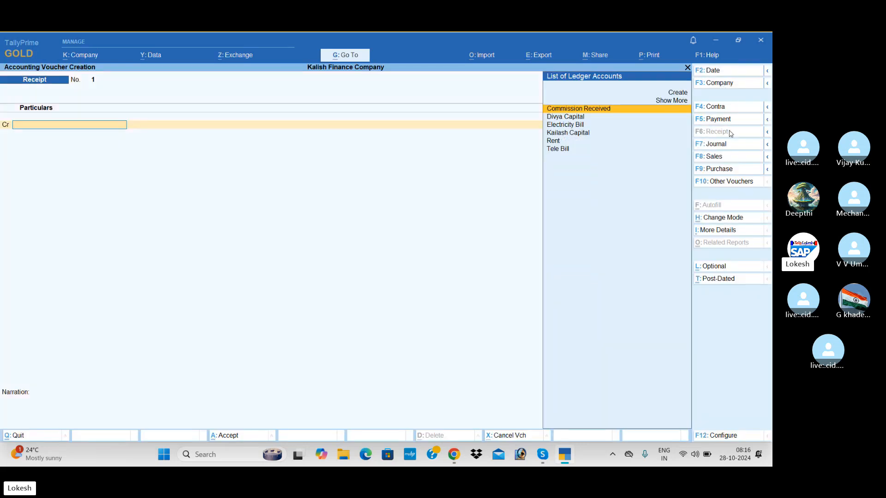
Date the receipt voucher 1-Apr-24 and credit the first owner's capital ledger with 8,00,000
left_click(725, 74)
type("1-4")
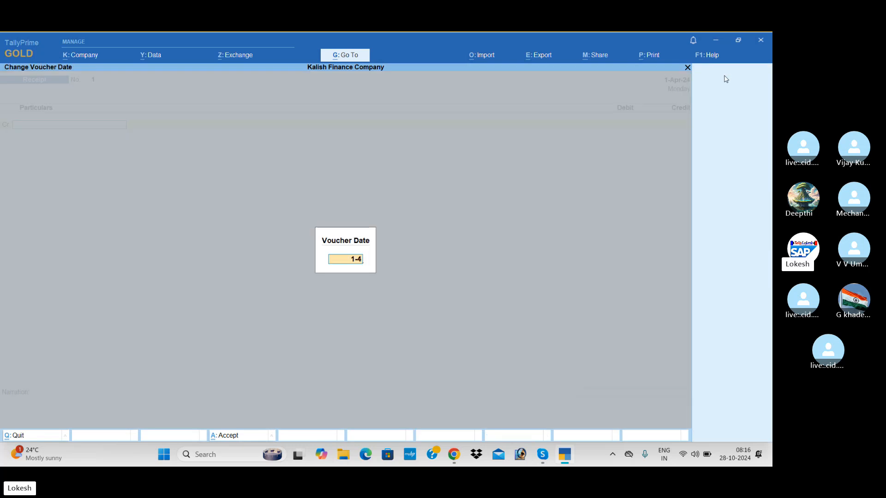
key("Return")
type("k")
key("Return")
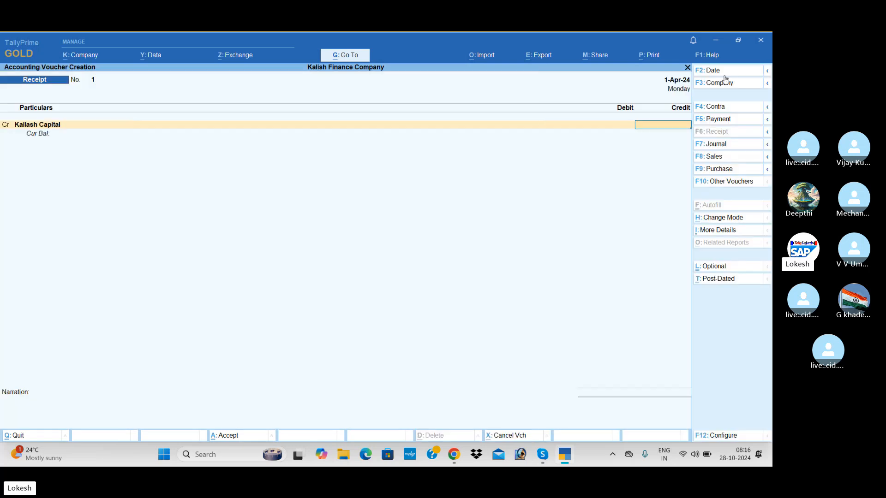
type("800000")
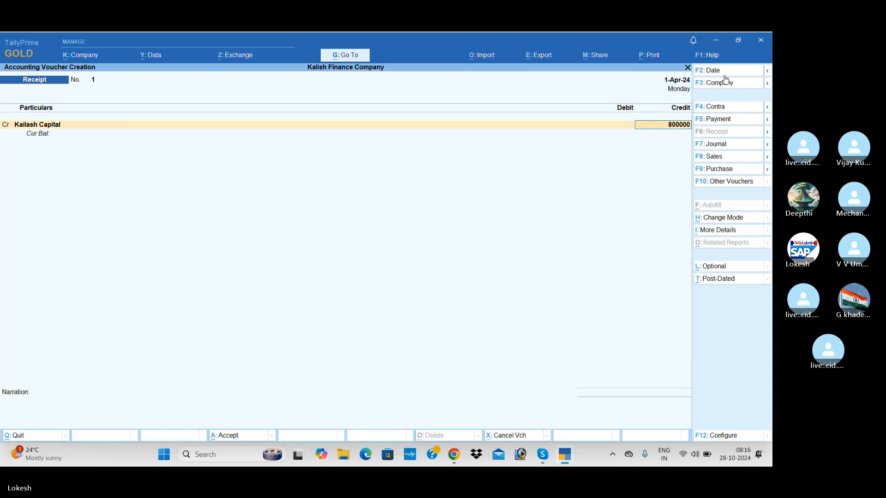
key("Return")
Debit Cash with 8,00,000 and save the receipt voucher without a narration
key("Up")
key("Return")
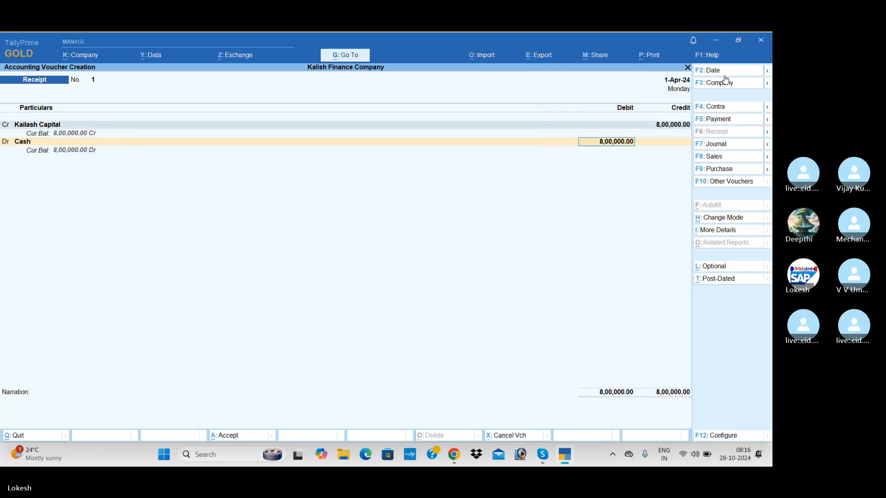
key("Return")
key("Return")
key("Return")
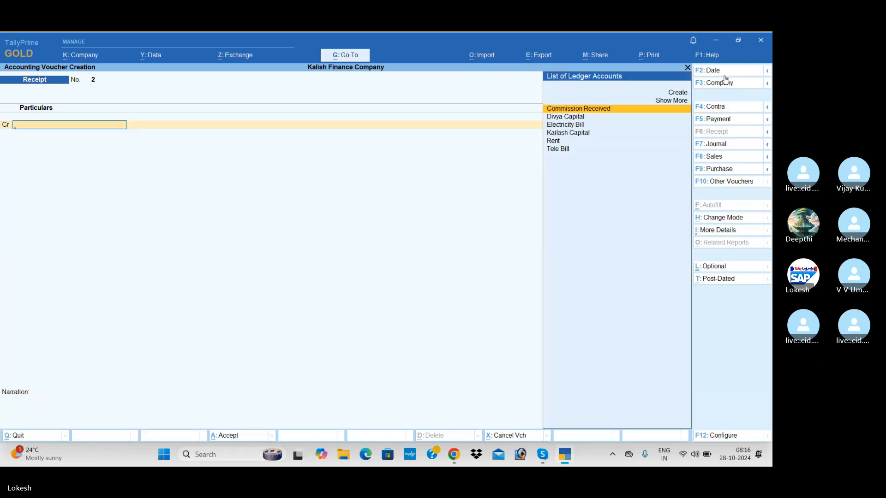
Date the second receipt voucher 1-May-24 and credit the first owner's capital ledger with 3,00,000
key("F2")
type("1-8")
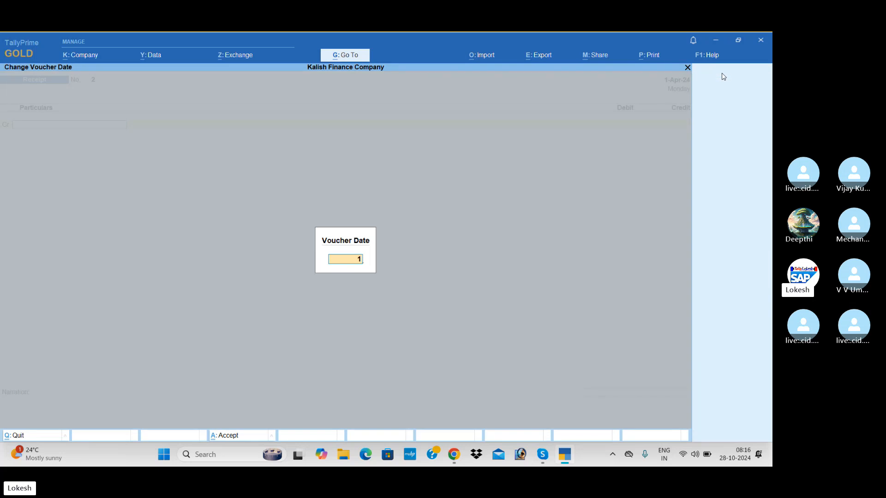
key("Return")
type("L")
key("BackSpace")
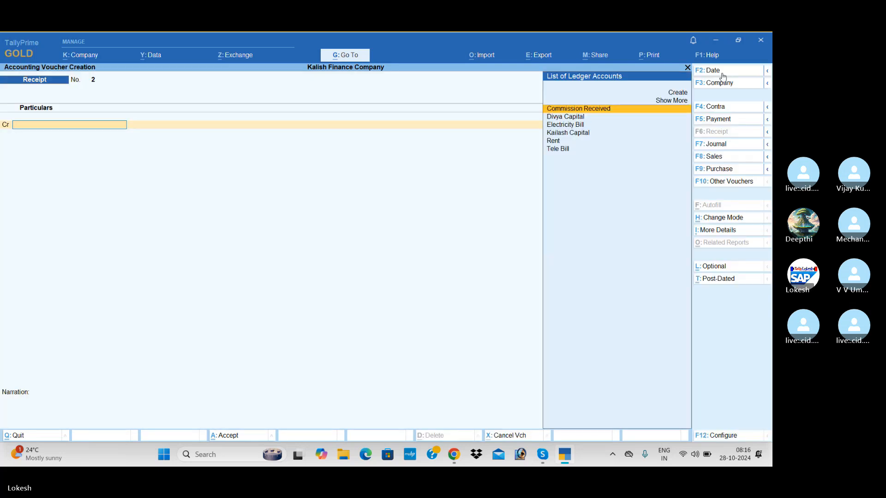
type("k")
key("Return")
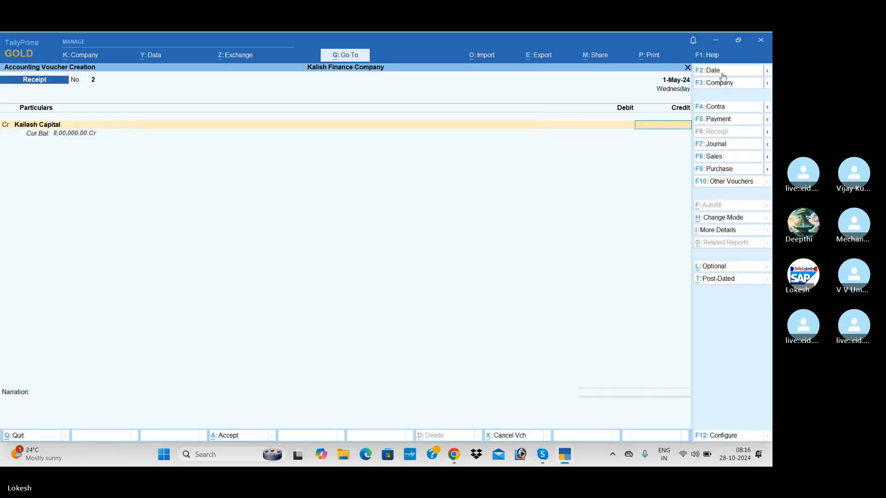
type("3,00,000")
key("Return")
Debit Cash with 3,00,000 and save the second receipt voucher without a narration
key("Return")
key("Return")
key("Return")
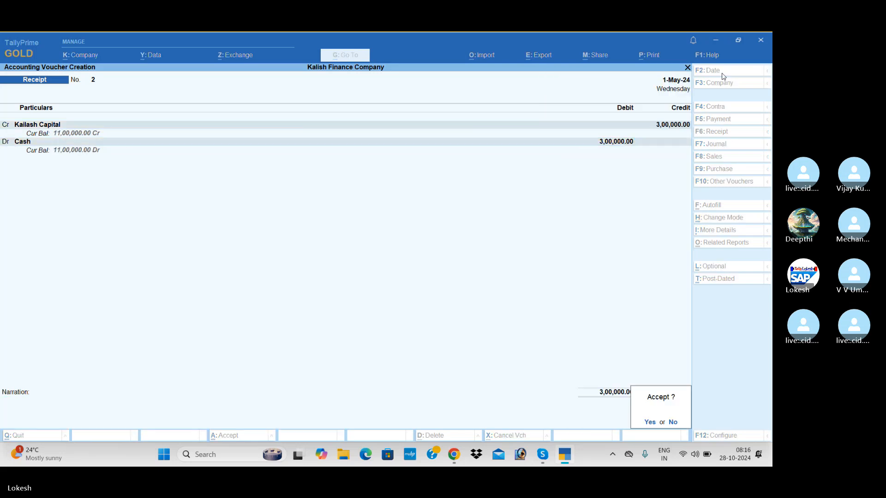
key("Return")
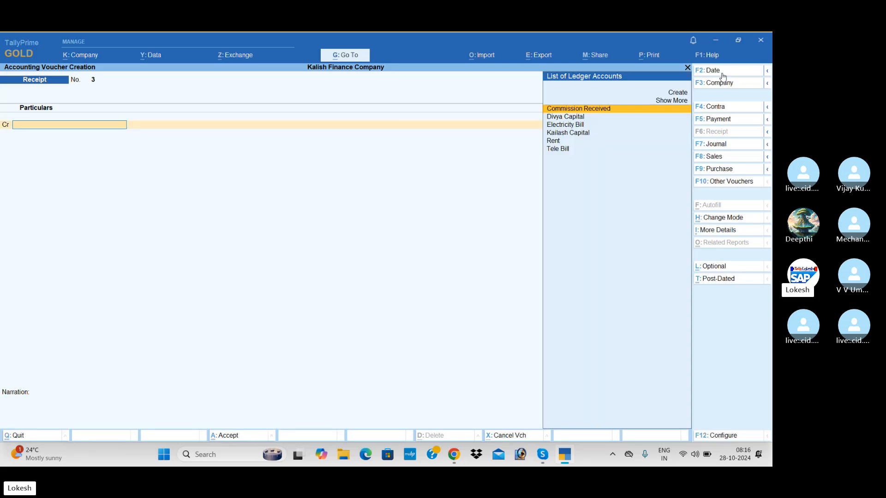
Date the third receipt voucher 1-Jun-24 and credit the second owner's capital ledger with 4,00,000
left_click(722, 73)
type("1-6")
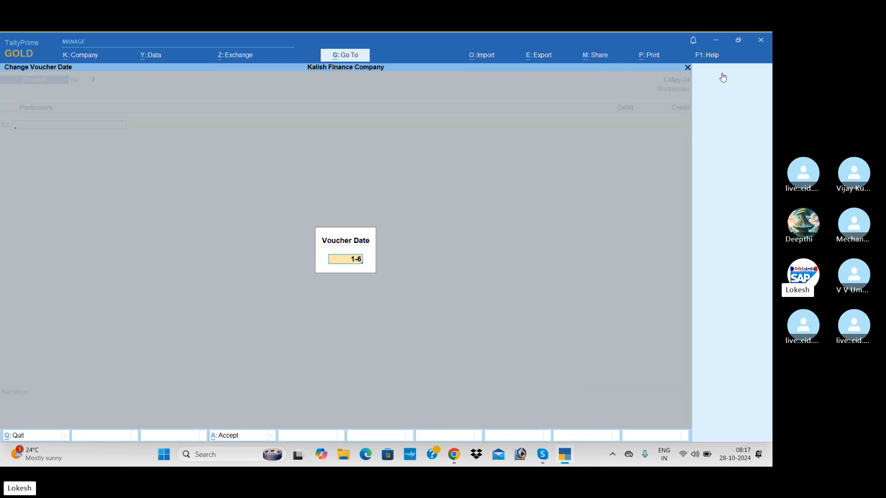
key("Return")
key("Down")
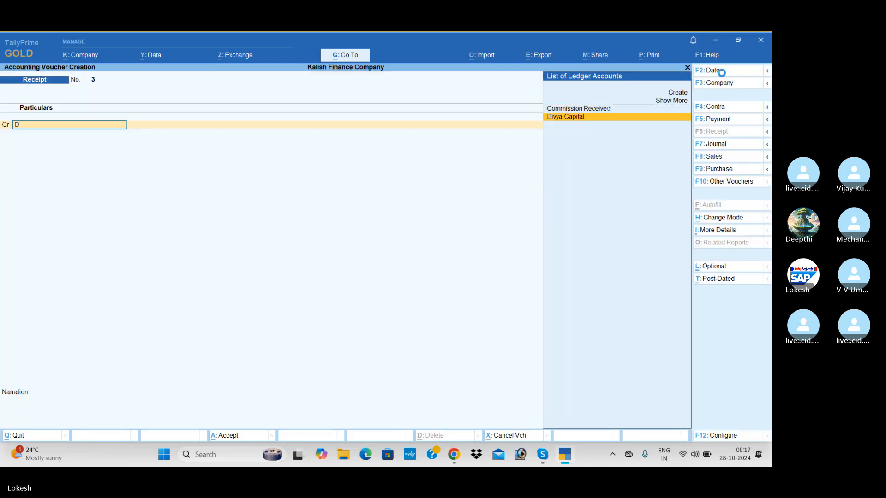
key("Return")
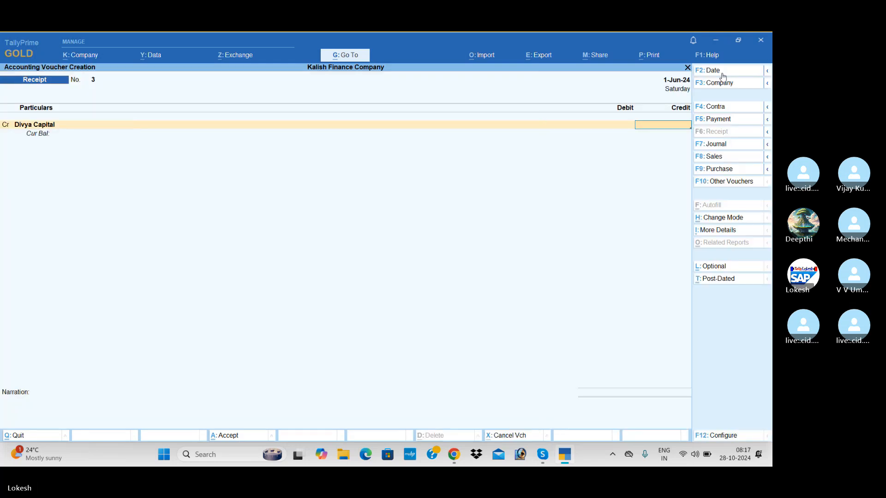
type("400000")
key("Return")
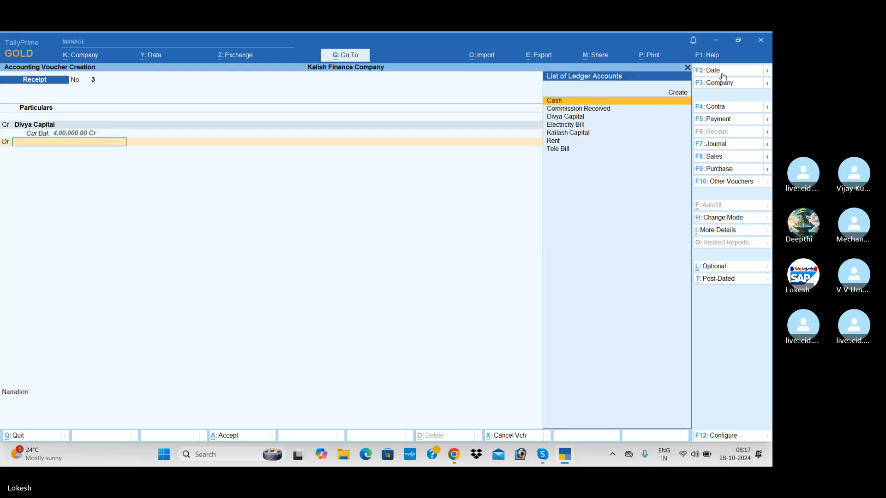
Debit Cash with 4,00,000 and save the third receipt voucher without a narration
key("Return")
key("Return")
key("Return")
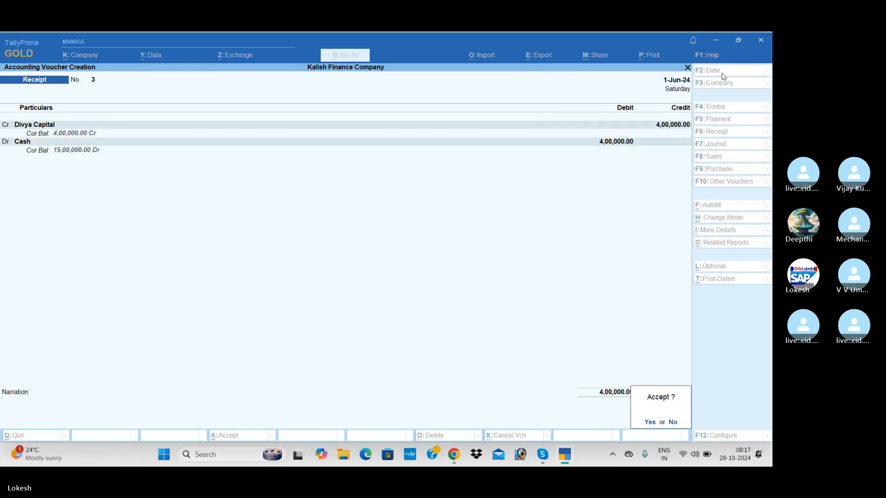
key("Return")
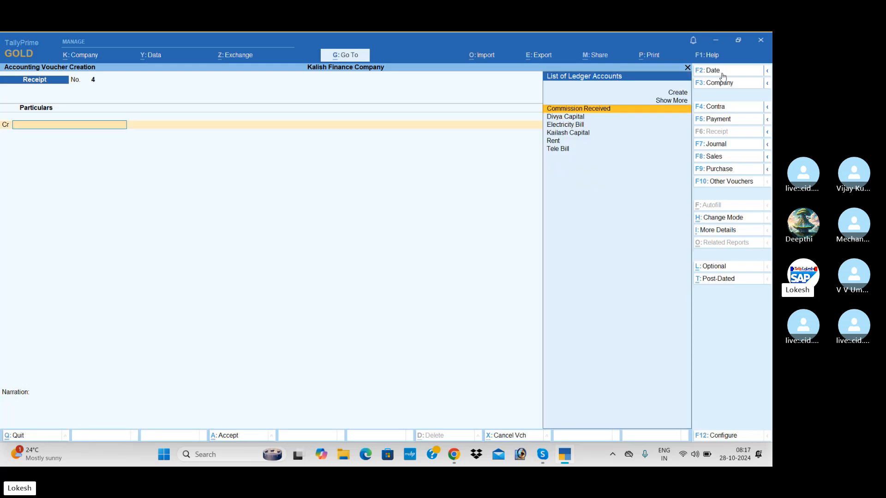
Start a payment voucher dated 1-Jun-24 and debit the first owner's capital ledger with 2,00,000
left_click(720, 119)
left_click(718, 71)
type("1-6")
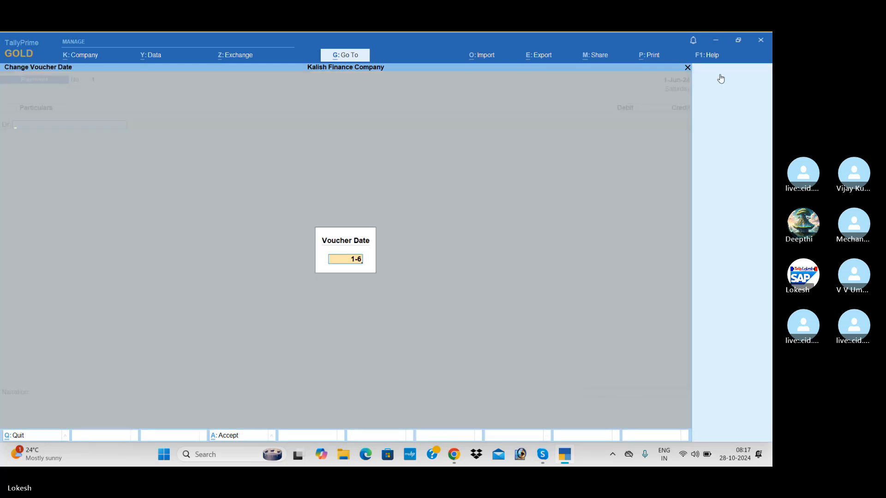
key("Return")
key("Return")
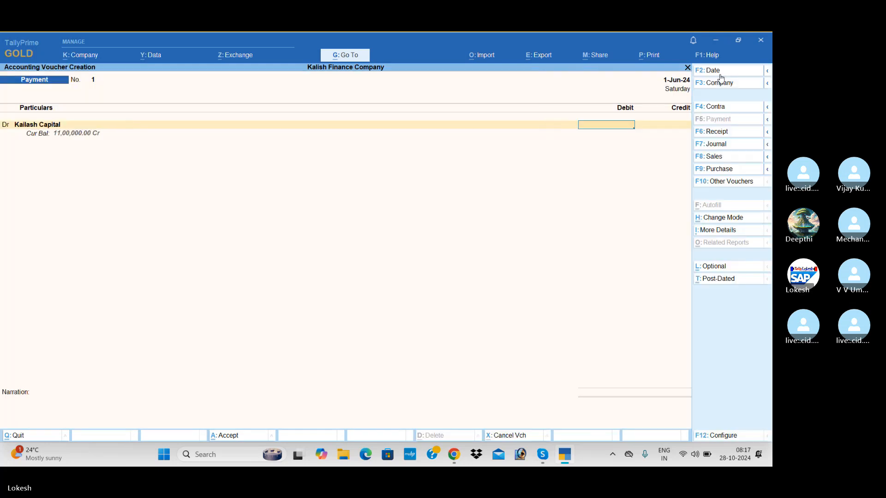
type("200000")
key("Return")
key("Return")
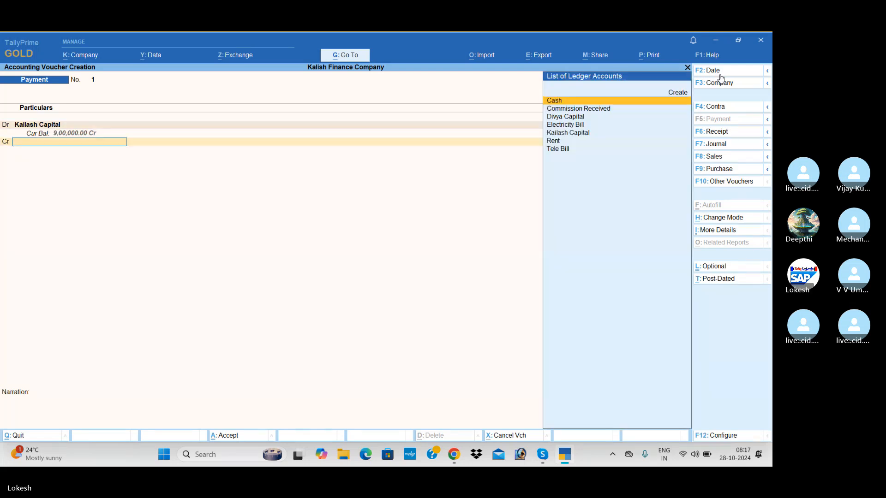
Credit Cash with 2,00,000 and save the first payment voucher without a narration
key("Return")
key("Return")
key("Return")
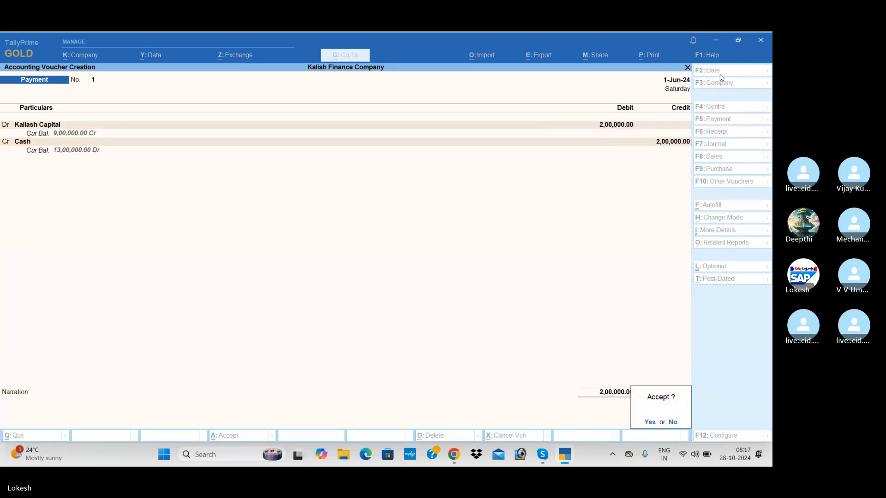
key("Return")
Start the fourth receipt voucher, dated 1-Jul-24, and credit the second owner's capital ledger with 1,00,000
left_click(721, 75)
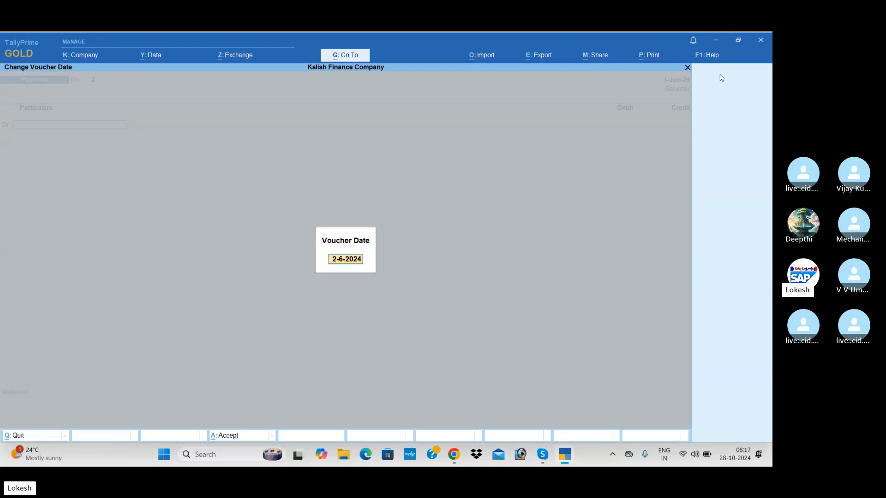
type("1-7")
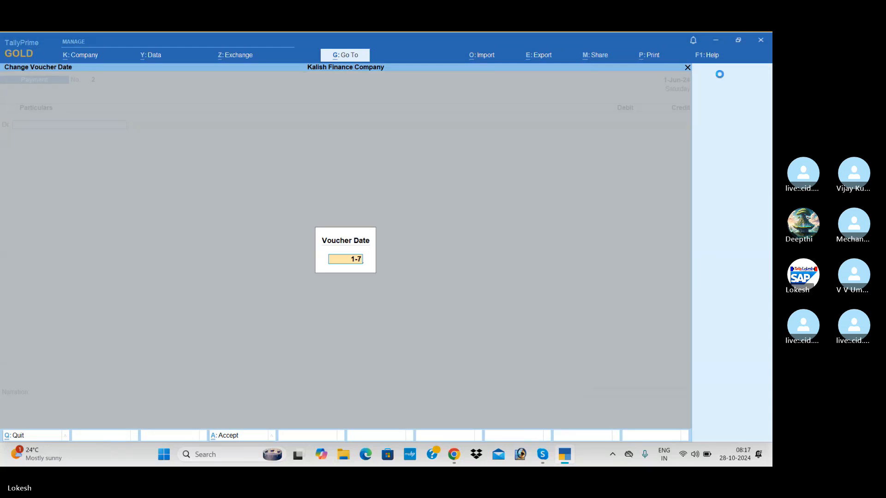
key("Return")
left_click(728, 133)
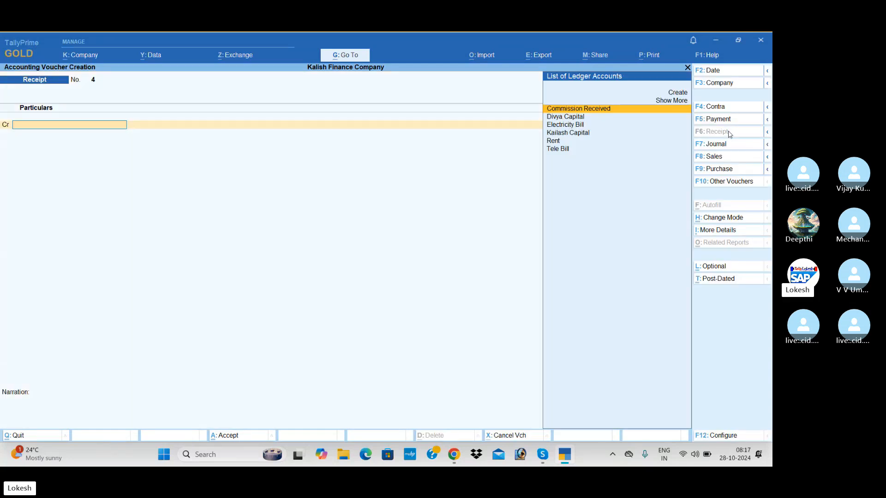
key("Down")
key("Return")
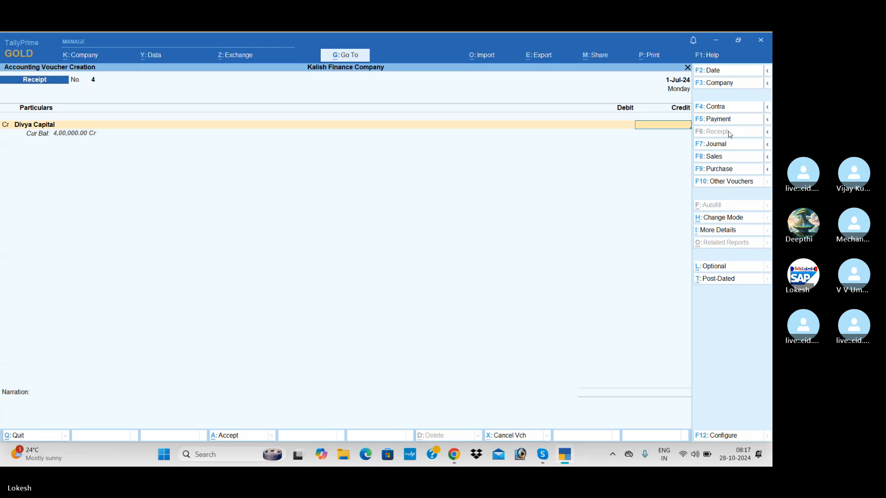
type("1,00,000")
key("Return")
Debit Cash with 1,00,000 and save the fourth receipt voucher without a narration
key("Return")
key("Return")
key("Return")
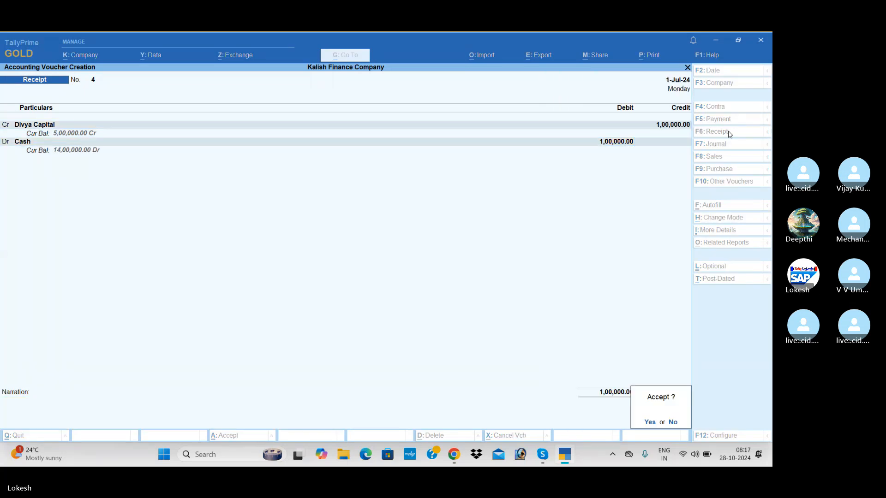
key("Return")
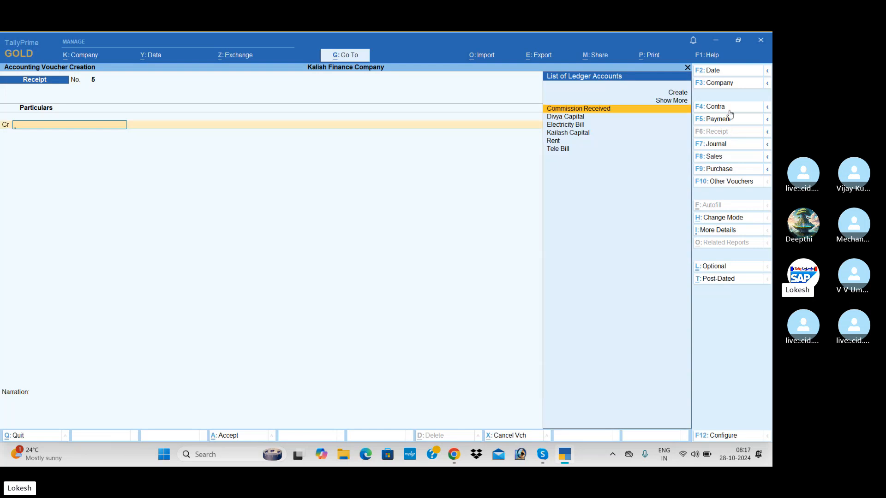
Start the second payment voucher, dated 1-Aug-24, and debit the second owner's capital ledger with 1,00,000
left_click(732, 121)
left_click(727, 74)
type("1-8")
key("Return")
key("Down")
key("Return")
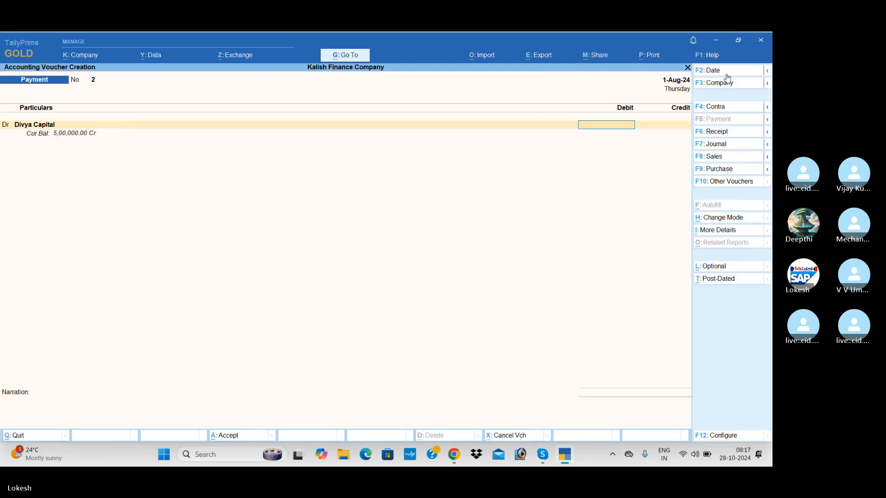
type("1,00,000")
key("Return")
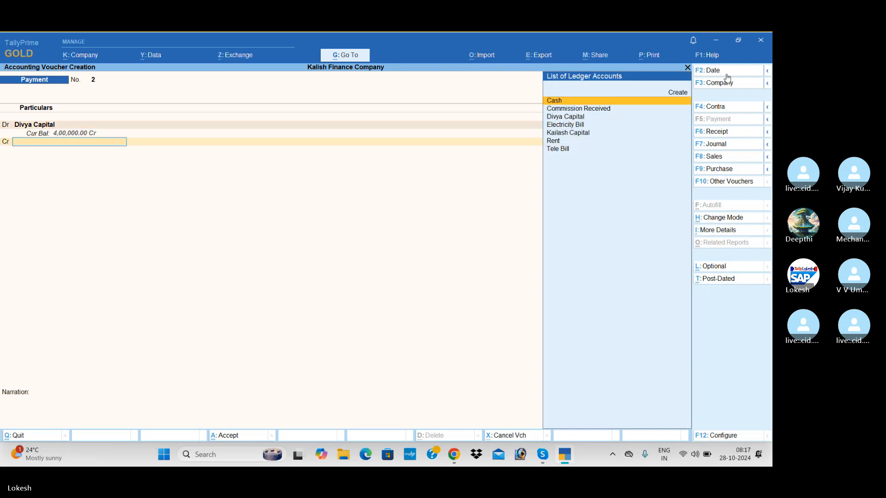
Credit Cash with 1,00,000 and save the second payment voucher without a narration
key("Return")
key("Return")
key("Return")
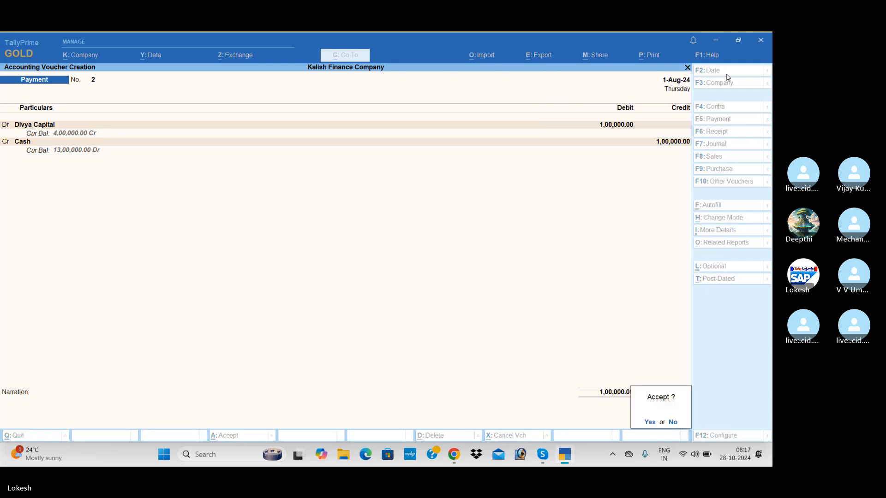
key("Return")
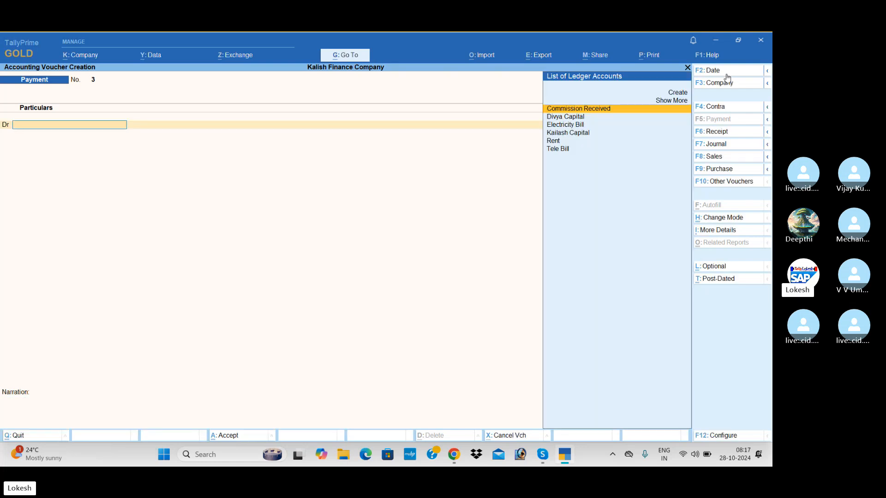
Start the fifth receipt voucher, dated 2-Aug-24, and credit the first owner's capital ledger with 2,00,000
key("F6")
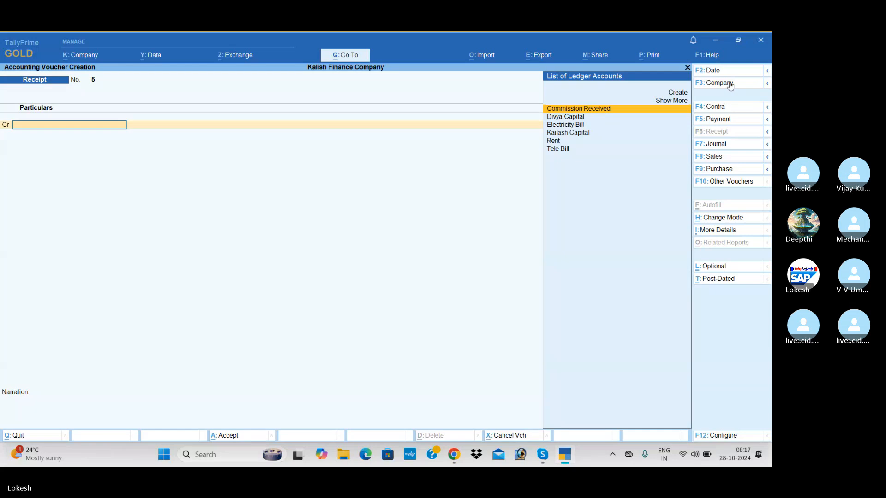
key("F2")
type("3-8")
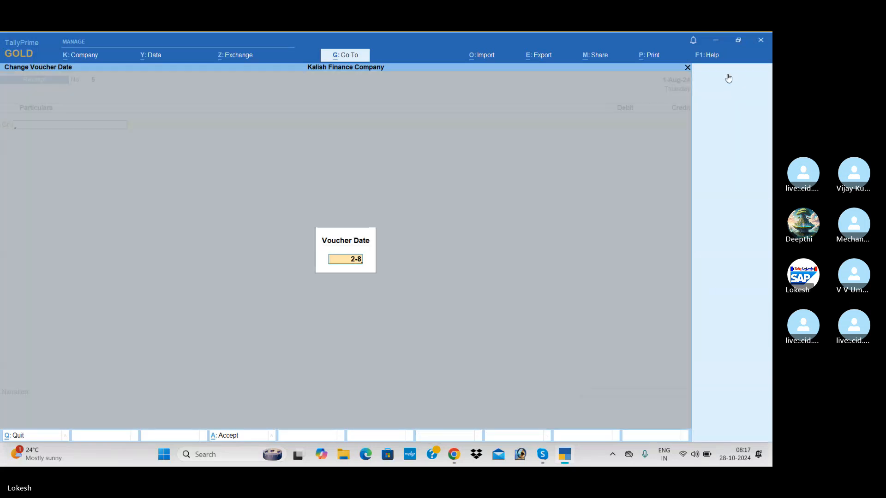
key("Return")
type("k")
key("Return")
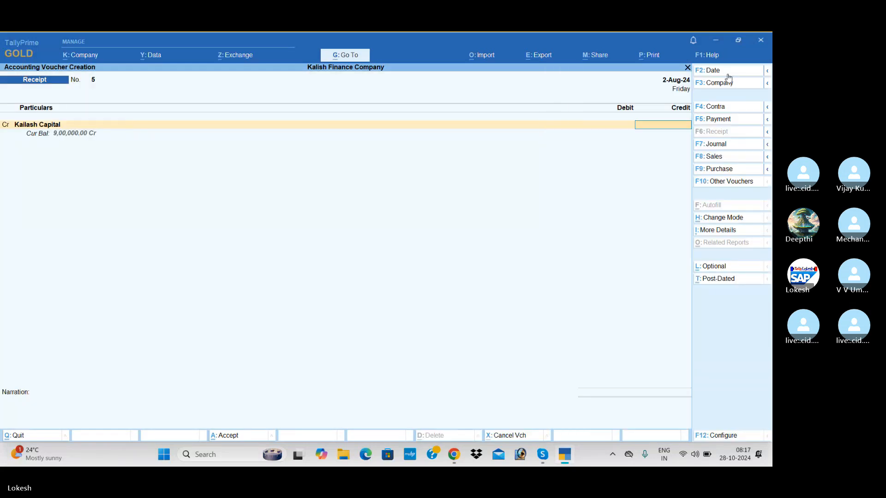
type("2,00,00")
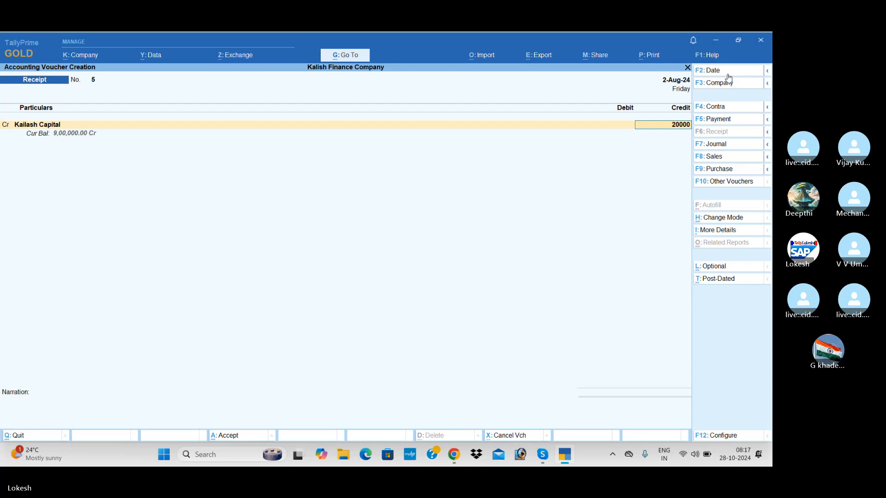
type("0")
key("Return")
Debit Cash with 2,00,000 and save the fifth receipt voucher without a narration
key("Return")
key("Return")
key("Return")
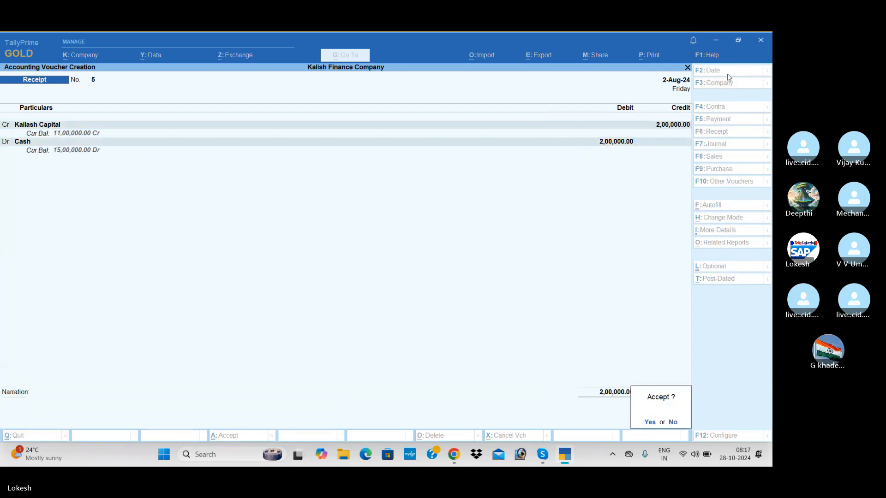
key("Return")
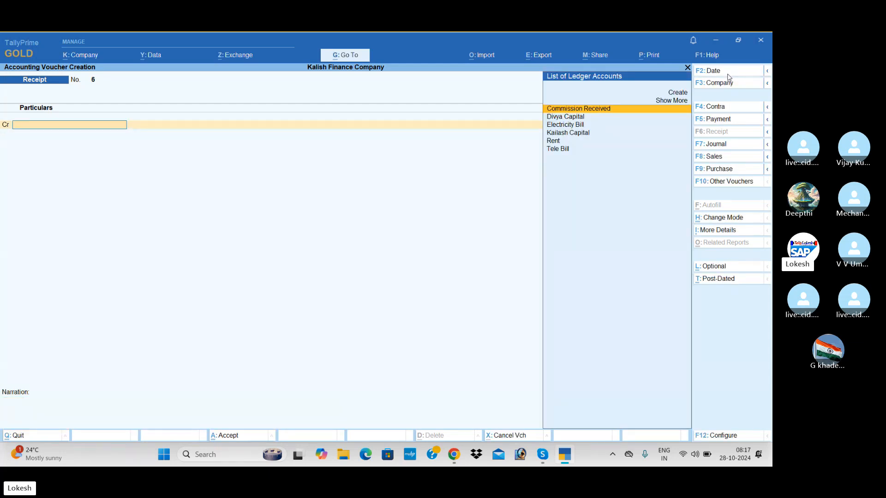
Date the sixth receipt voucher 2-Sep-24 and credit the second owner's capital ledger with 6,00,000
left_click(728, 71)
key("Return")
key("Down")
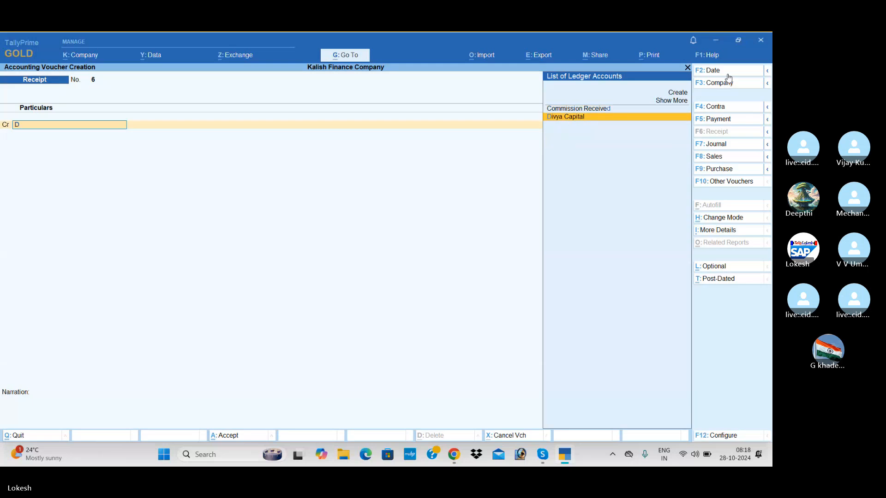
key("Return")
type("6,0")
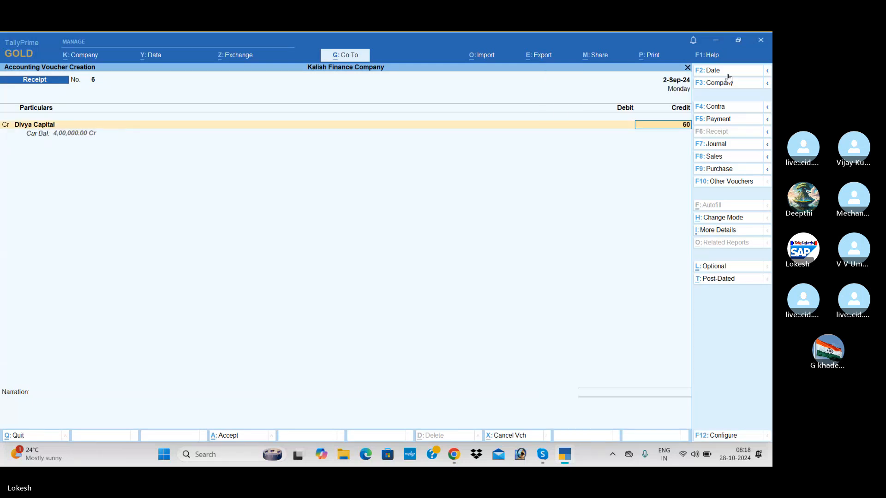
type("0,000")
key("Return")
Debit Cash with 6,00,000 and save the sixth receipt voucher without a narration
key("Return")
key("Return")
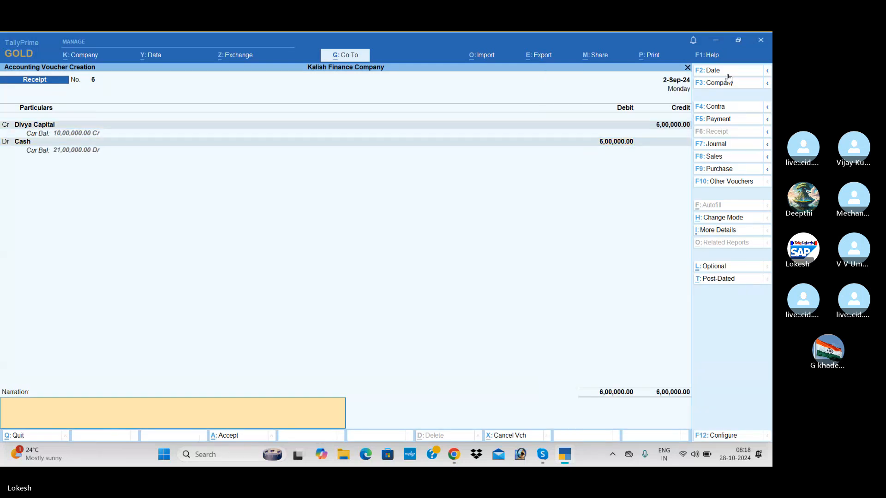
key("Return")
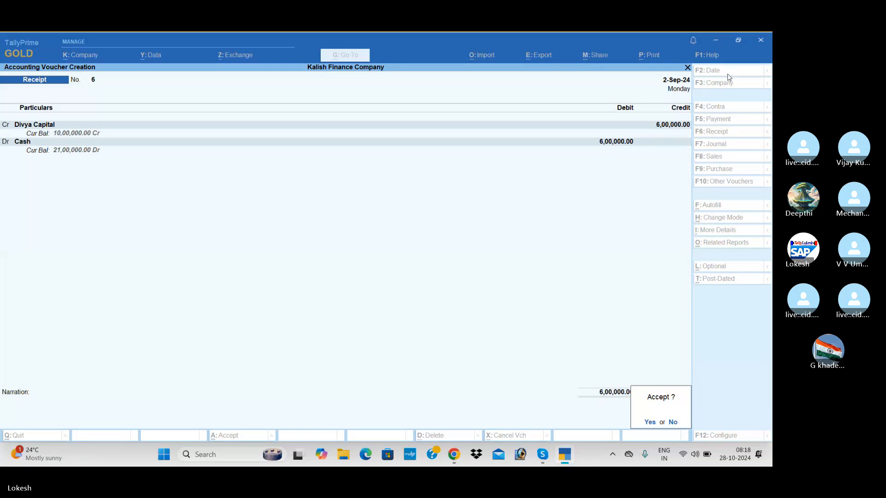
key("Return")
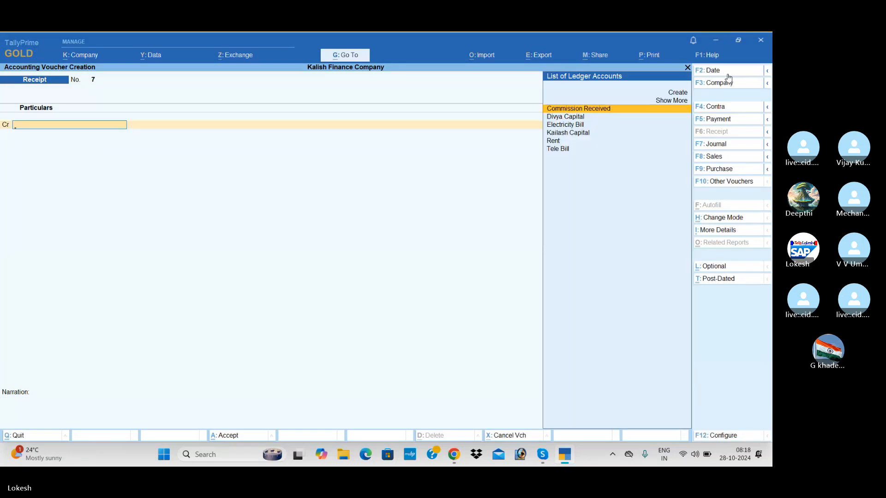
Start the third payment voucher, dated 1-Oct-24, and debit the first owner's capital ledger with 3,00,000
left_click(720, 119)
left_click(716, 71)
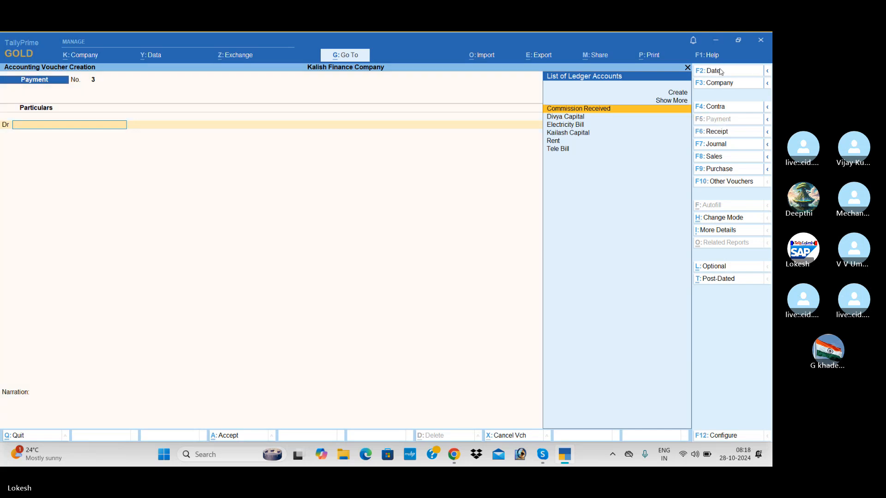
type("1-10")
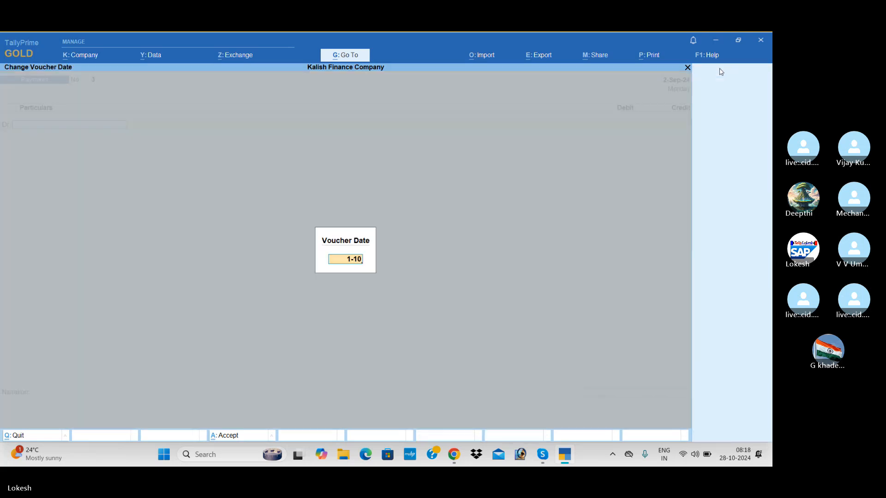
key("Return")
type("k")
key("Return")
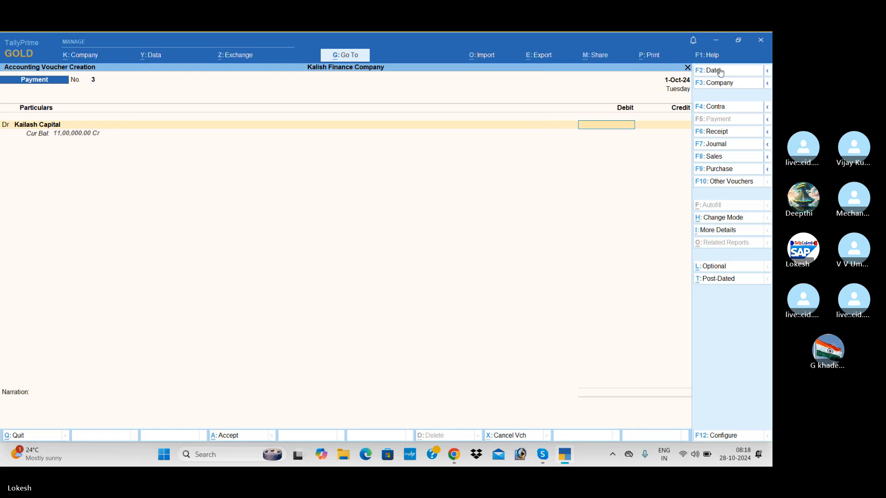
type("300000")
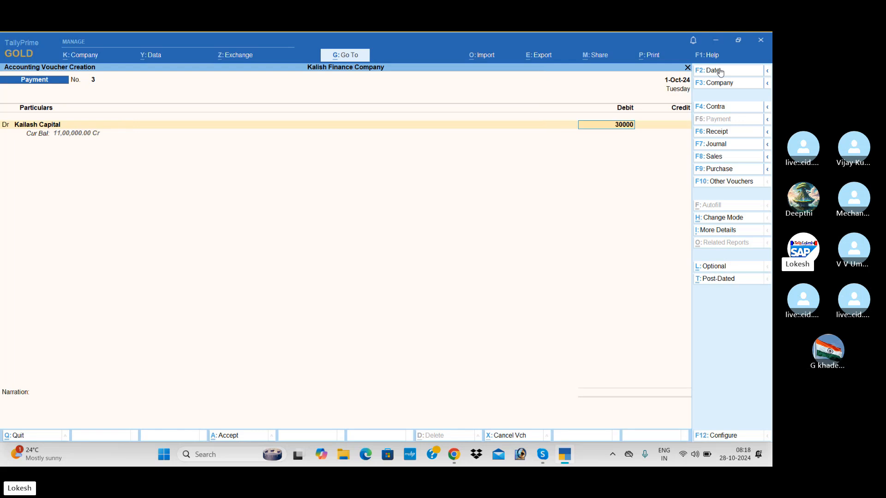
key("Return")
Credit Cash with 3,00,000 and save the third payment voucher without a narration
key("Return")
key("Return")
key("Return")
key("Return")
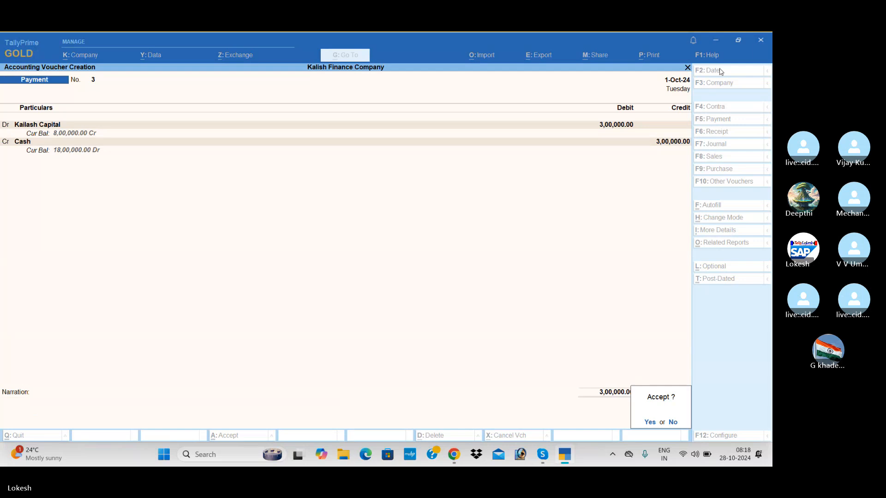
key("Return")
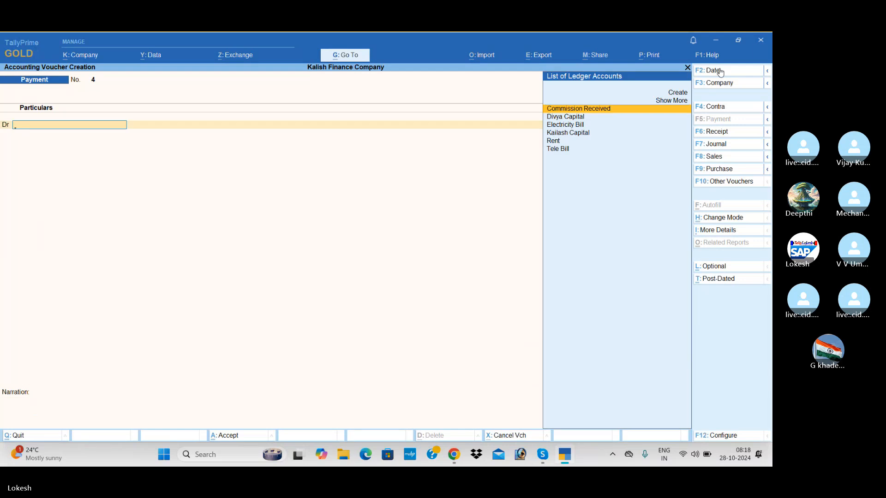
Start the seventh receipt voucher, dated 1-Nov-24, and credit the second owner's capital ledger with 1,00,000
left_click(730, 134)
left_click(725, 73)
type("1")
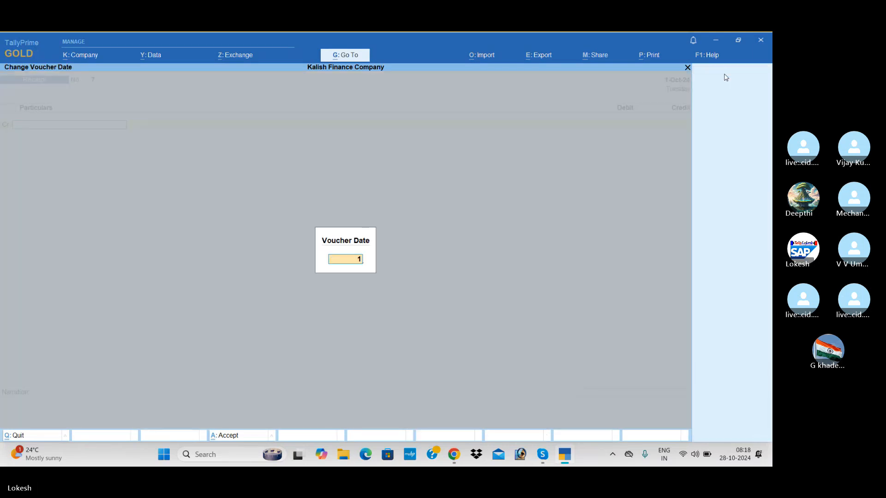
type("-11")
key("Return")
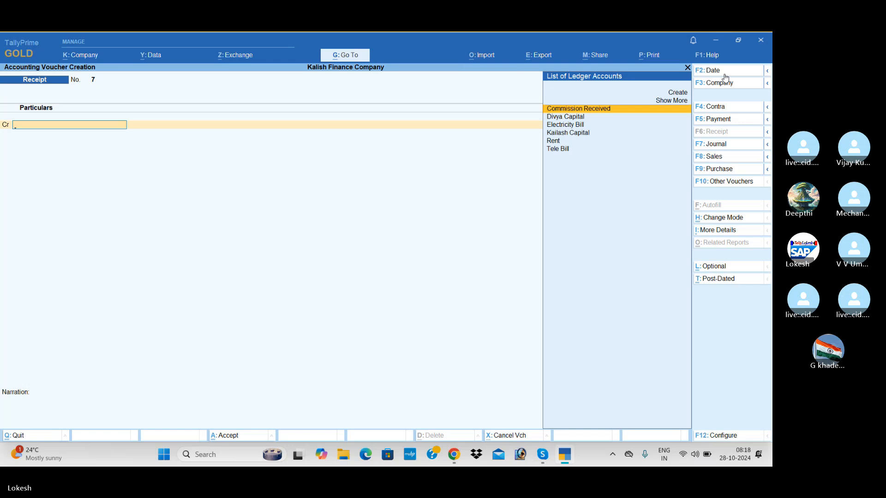
type("D")
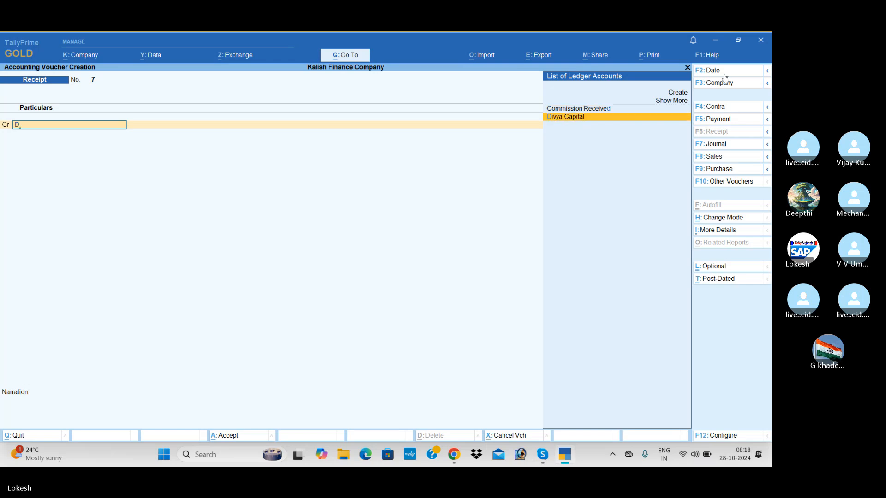
key("Return")
type("100000")
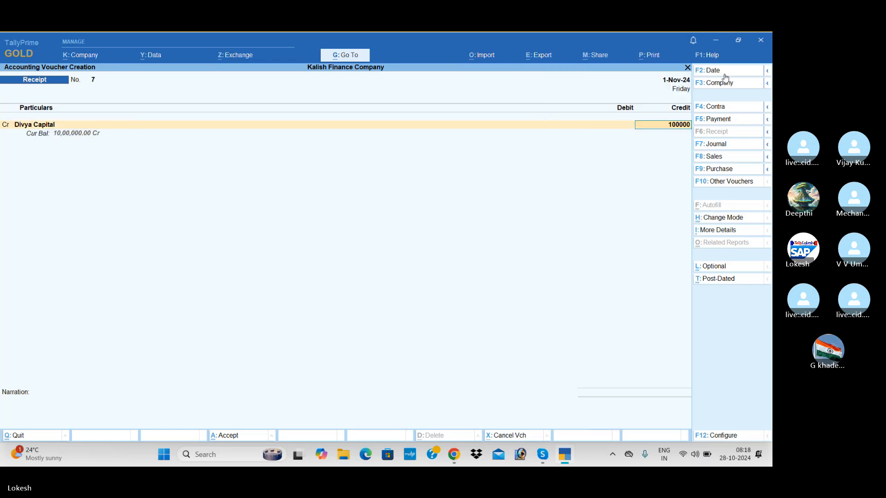
key("Return")
Debit Cash with 1,00,000 and save the seventh receipt voucher without a narration
key("Return")
key("Return")
key("Return")
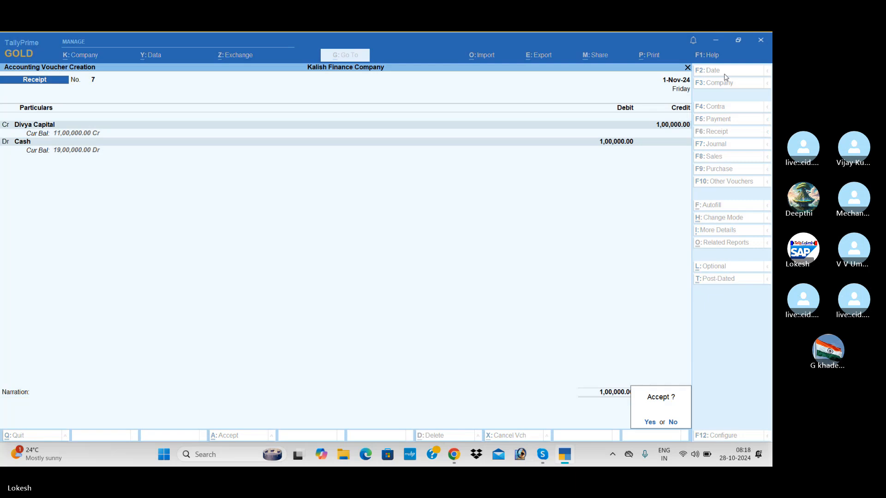
key("Return")
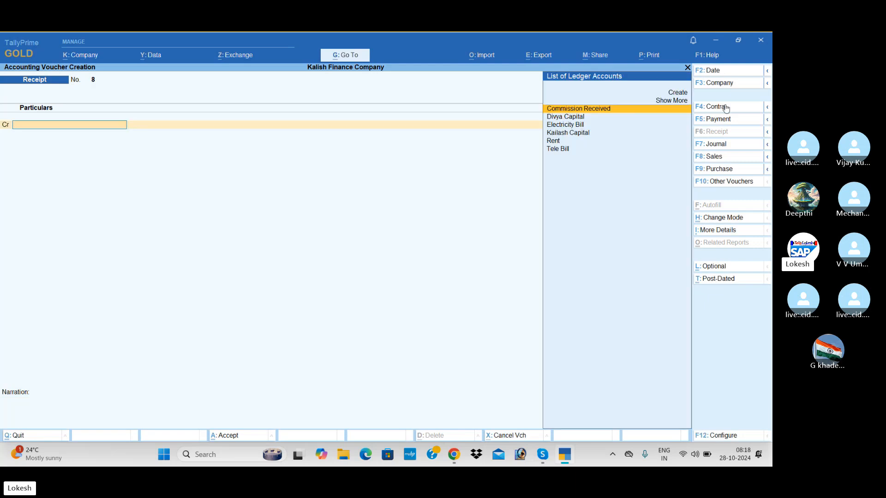
Start the fourth payment voucher, dated 1-Dec-24, and debit the second owner's capital ledger with 2,00,000
left_click(725, 119)
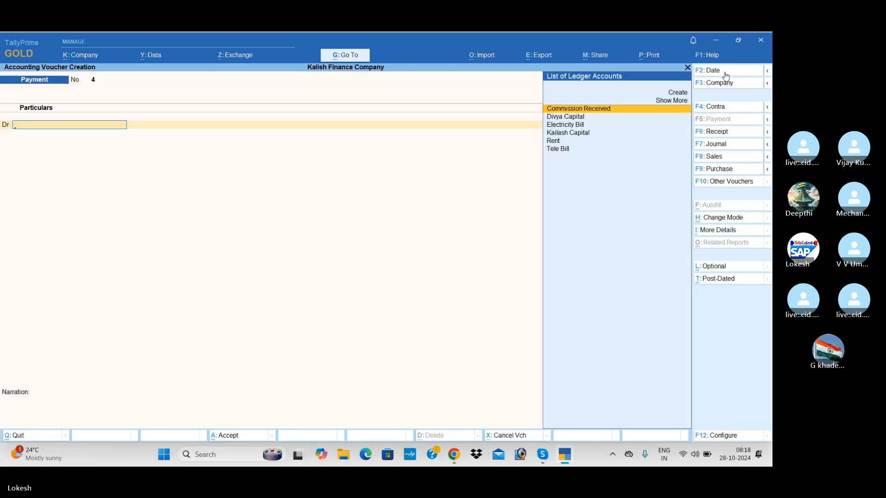
left_click(725, 73)
type("1-12")
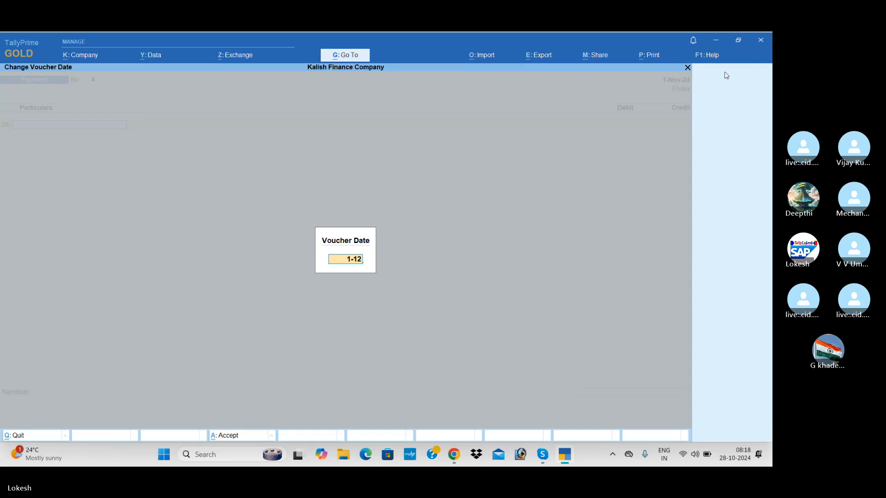
key("Return")
type("d")
key("Return")
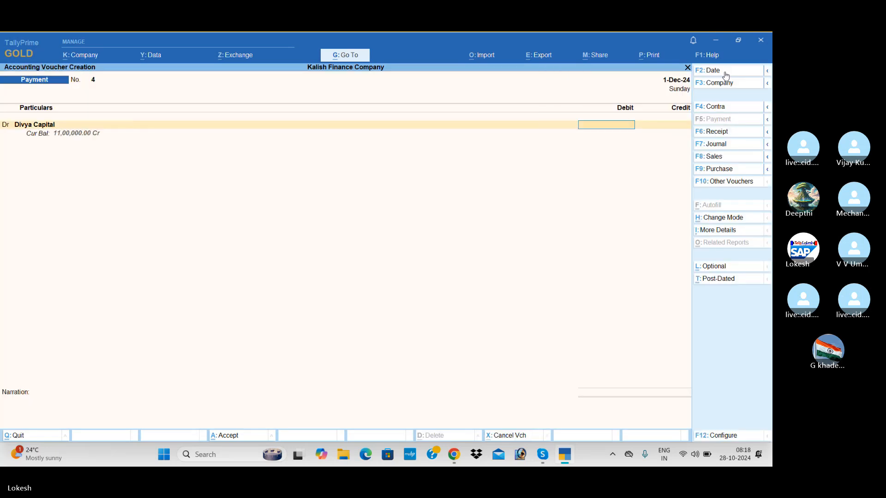
type("200000")
key("Return")
Credit Cash with 2,00,000 and save the fourth payment voucher without a narration
key("Return")
key("Return")
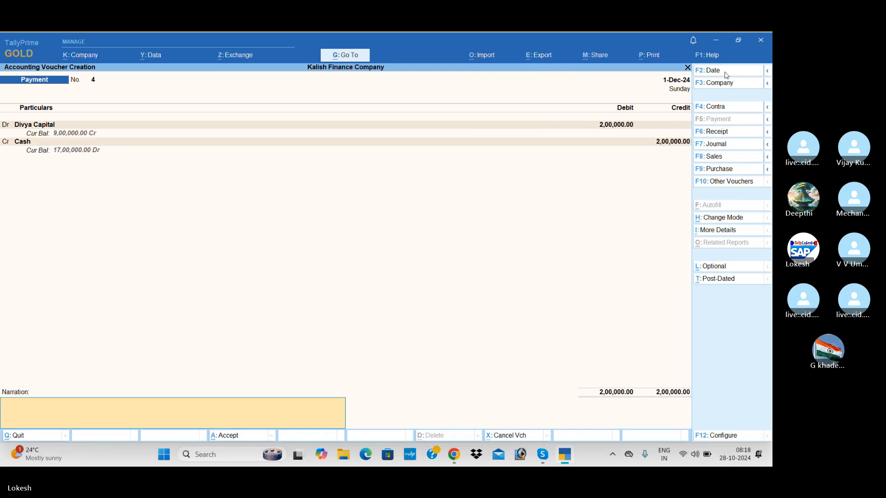
key("Return")
key("Return")
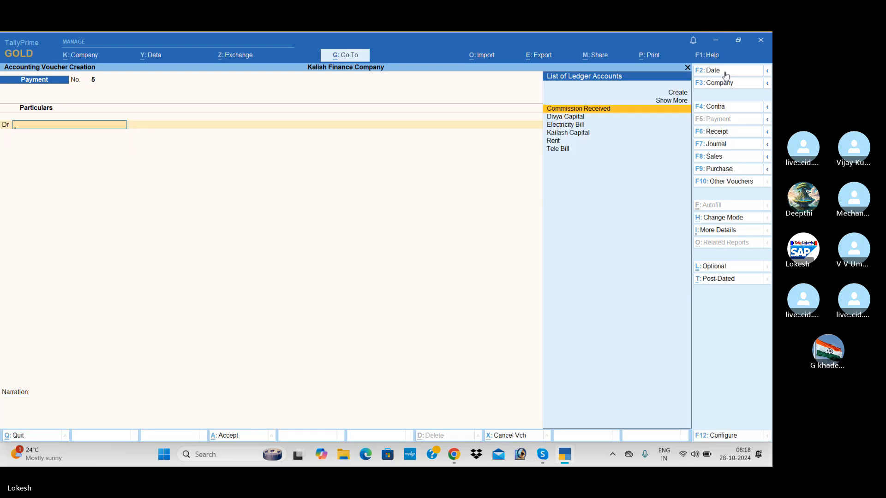
Date the fifth payment voucher 31-Mar-25 and debit the second owner's capital ledger with 1,00,000
left_click(720, 70)
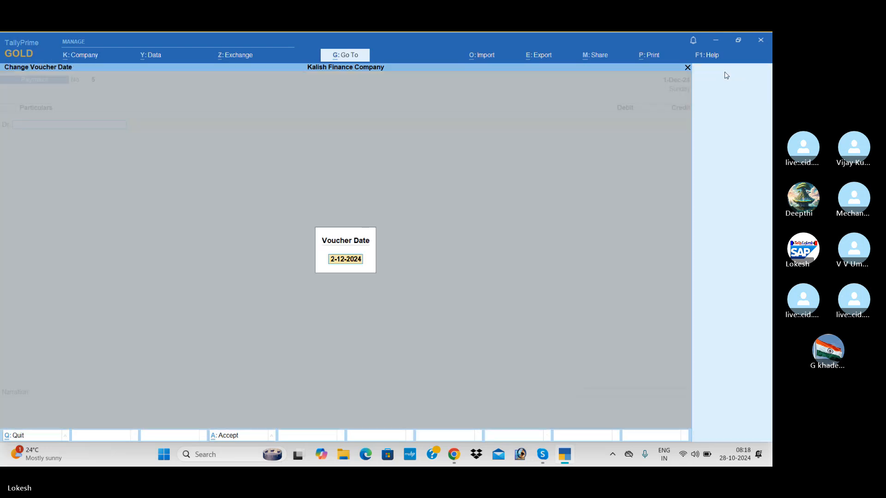
type("31-3")
key("Return")
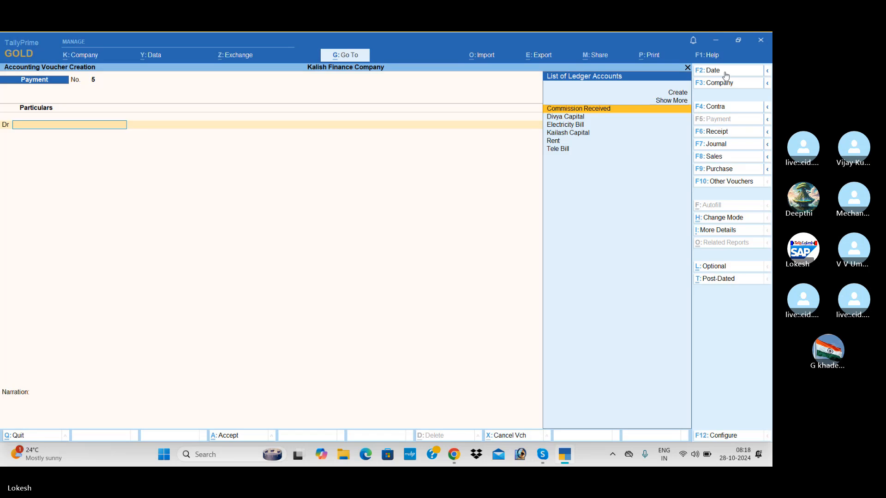
key("Down")
key("Return")
type("1,0")
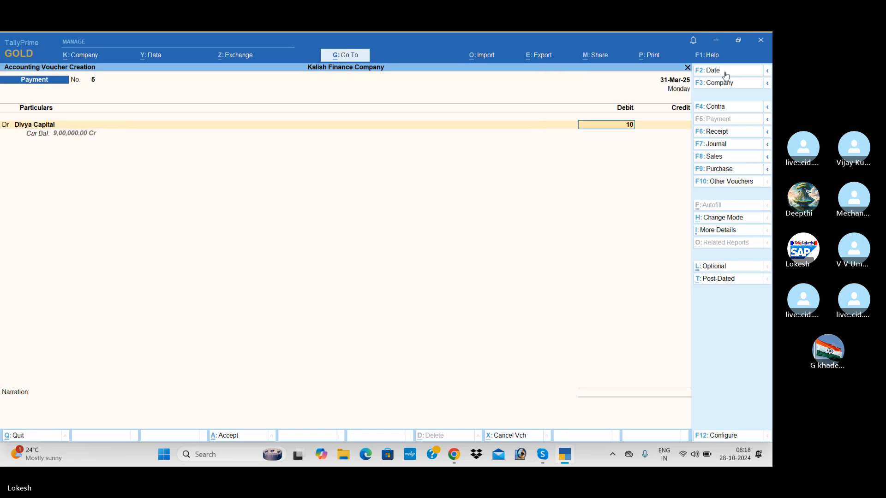
type("0,000")
key("Return")
Credit Cash with 1,00,000 and save the fifth payment voucher without a narration
key("Return")
key("Return")
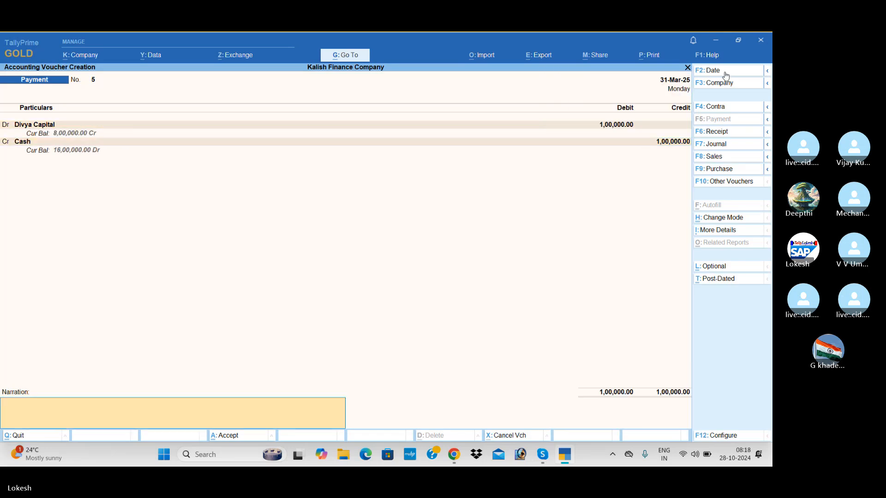
key("Return")
key("Return")
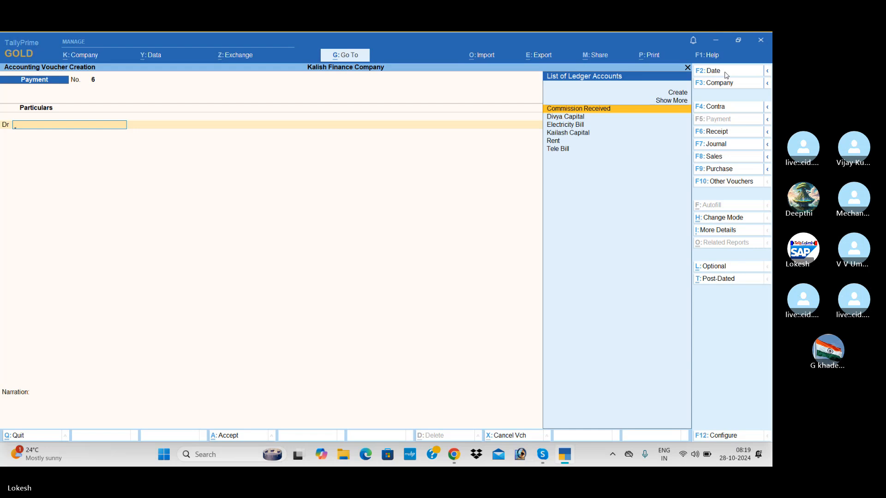
Date the sixth payment voucher 1-Jan-25 and debit the Rent ledger with 25,000
left_click(725, 73)
type("1-5")
key("Return")
type("r")
key("Return")
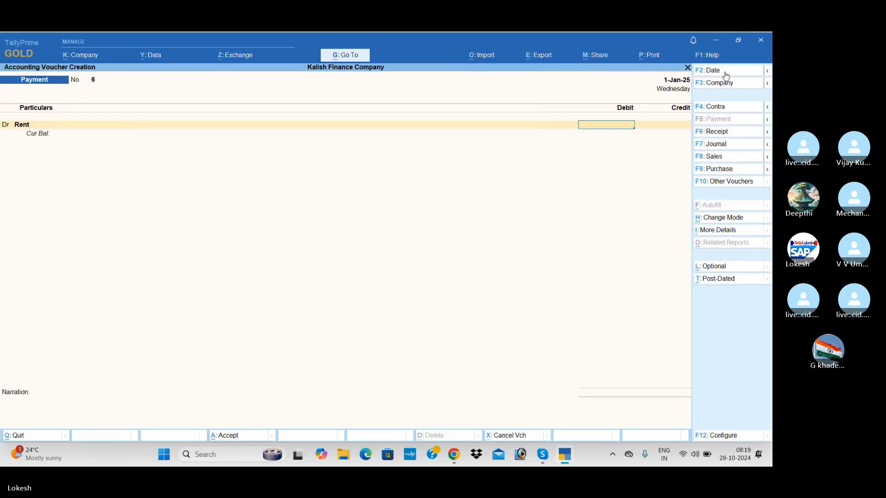
type("25000")
key("Return")
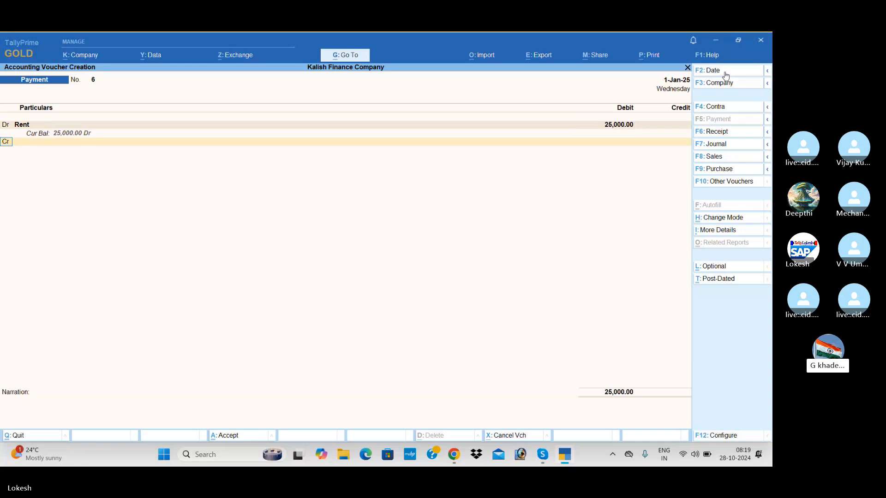
Add a second debit line to the sixth payment voucher for Electricity Bill with 8,000
type("d")
key("Return")
type("el")
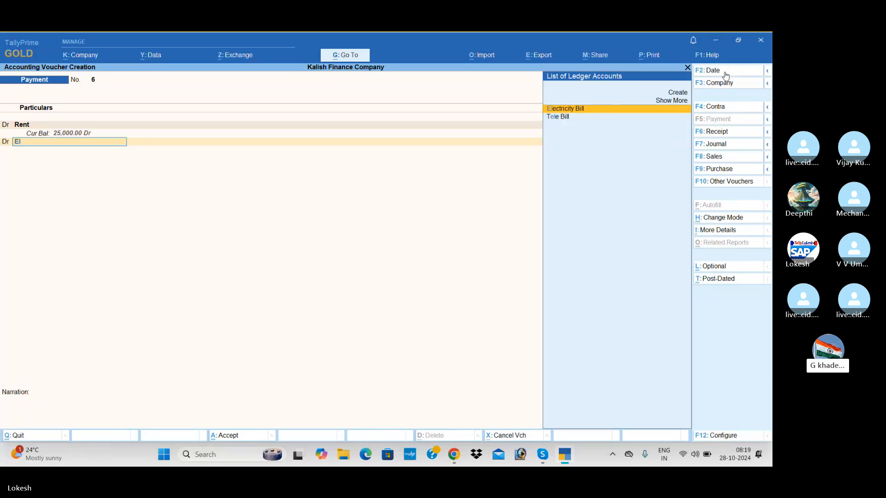
key("Return")
type("8000")
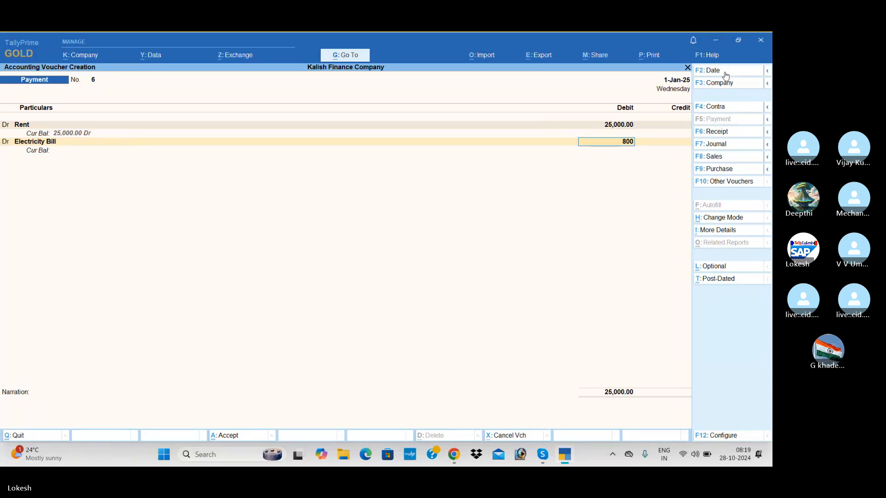
key("Return")
Add a third debit line to the sixth payment voucher for Tele Bill with 5,000
type("d")
key("Return")
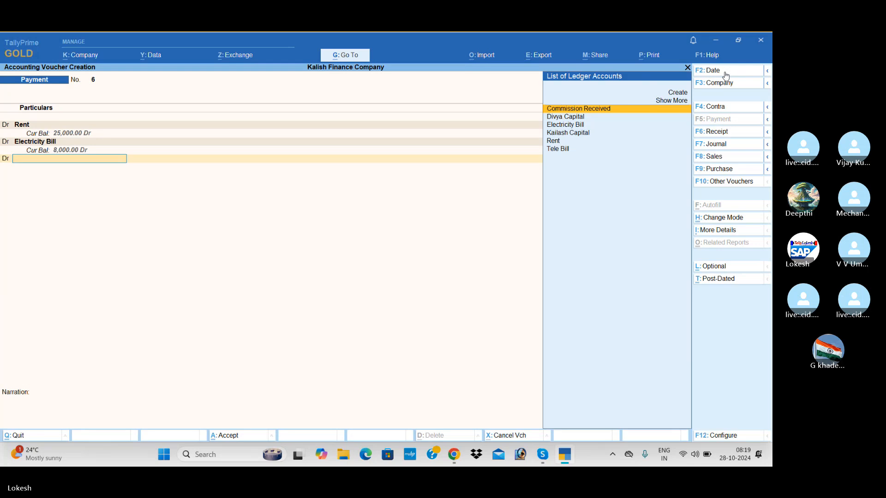
type("te")
key("Return")
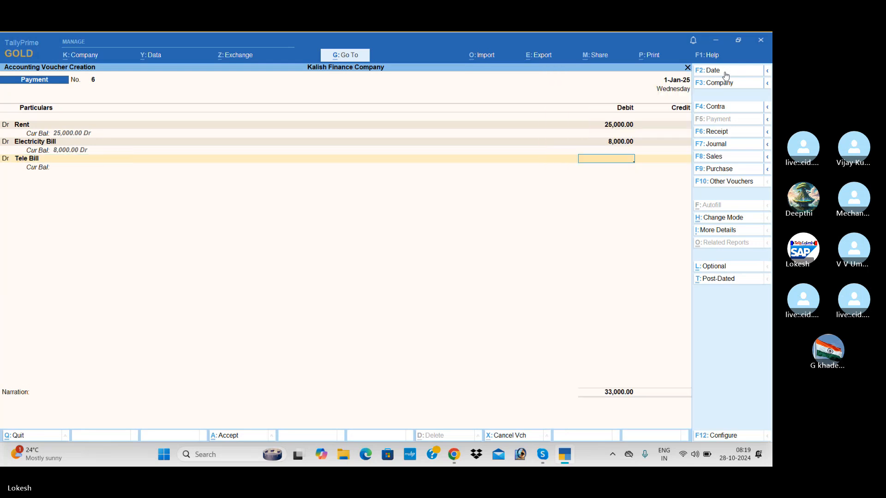
type("5000")
key("Return")
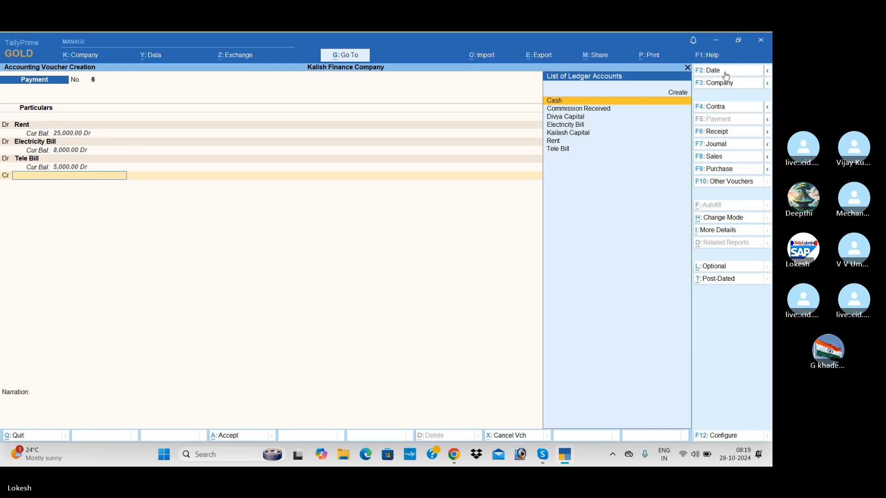
Credit Cash with the balancing amount and save the sixth payment voucher without a narration
key("Return")
key("Return")
key("Return")
key("Return")
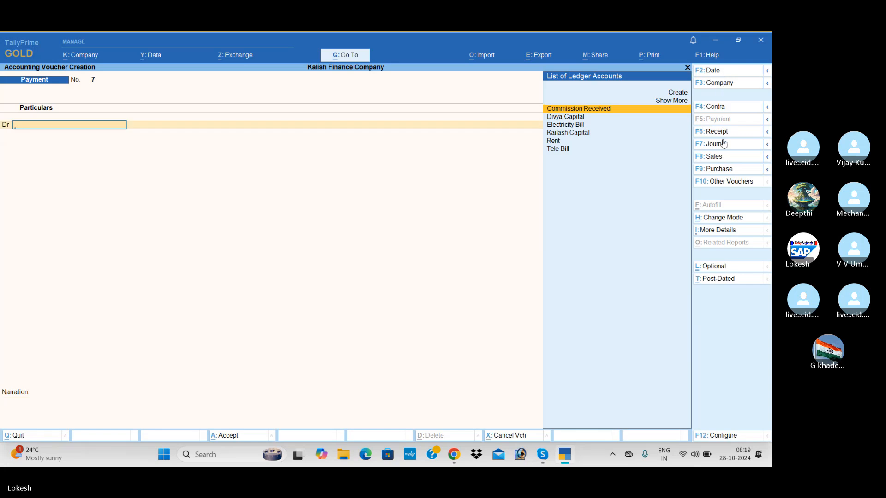
Start the eighth receipt voucher, dated 1-Feb-25, and credit Commission Received with 45,000
left_click(728, 146)
left_click(730, 132)
left_click(728, 71)
type("1-2")
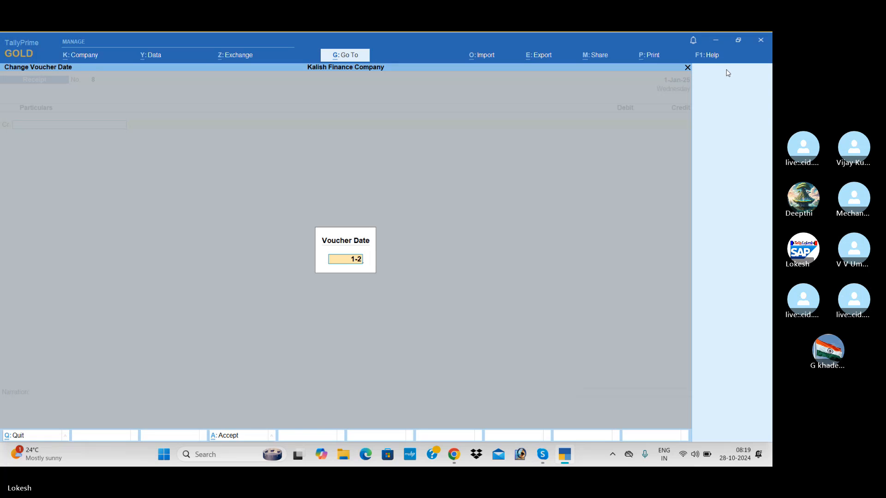
key("Return")
type("com")
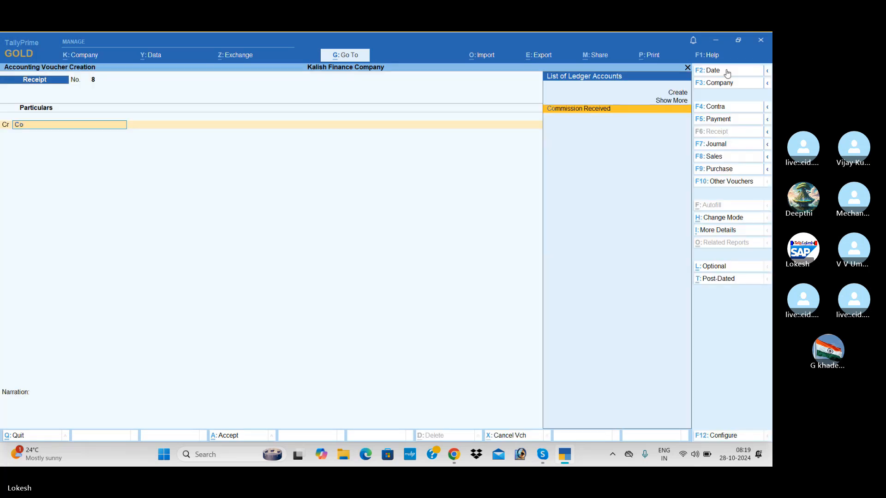
key("Return")
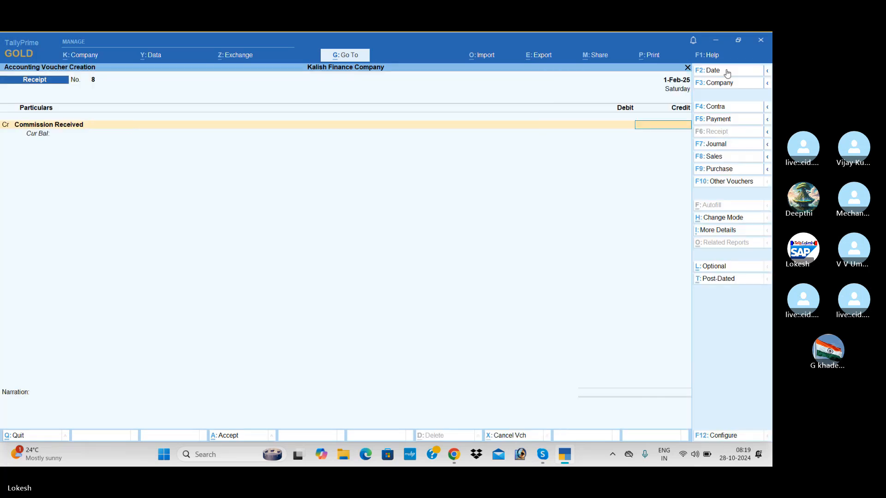
type("45,000")
key("Return")
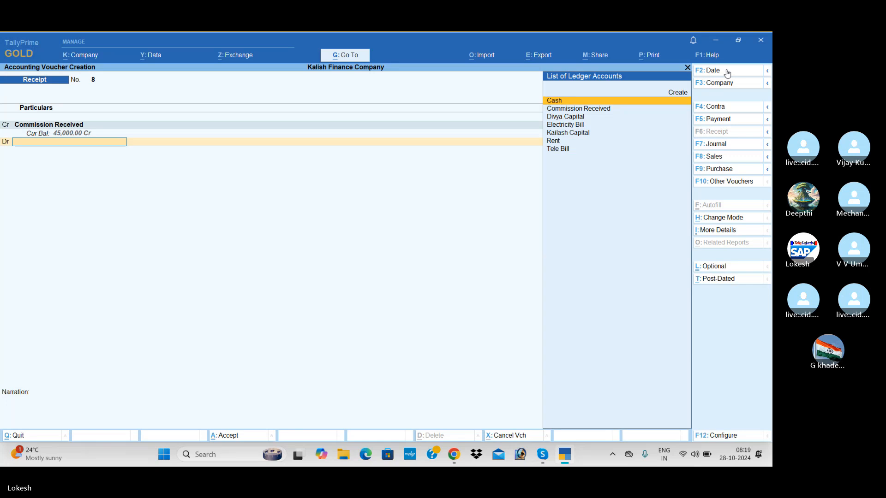
Debit Cash with 45,000 and save the eighth receipt voucher without a narration
key("Return")
key("Return")
key("Return")
key("Return")
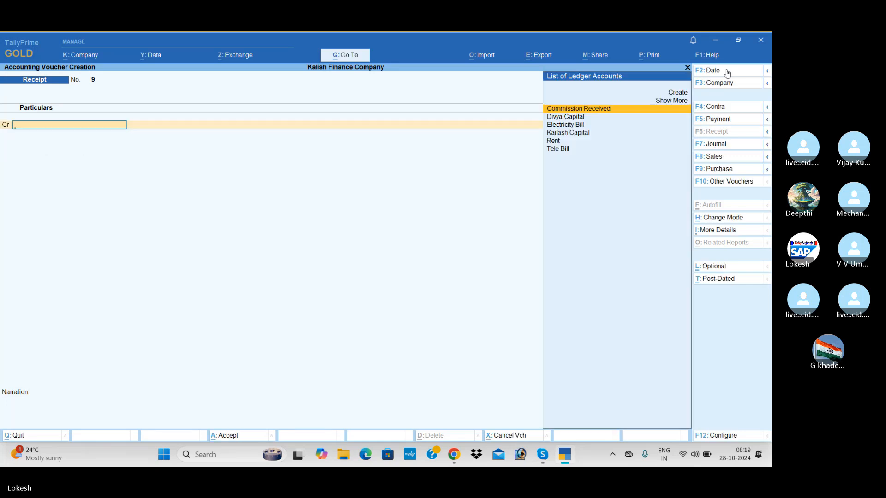
Leave voucher entry and show the Day Book for the period 1-Apr-24 to 31-Mar-25
key("Escape")
key("Return")
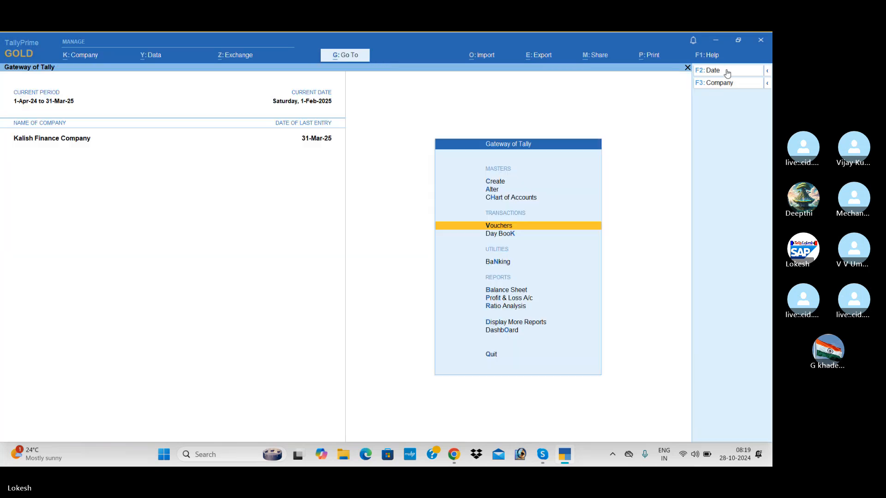
key("Down")
key("Return")
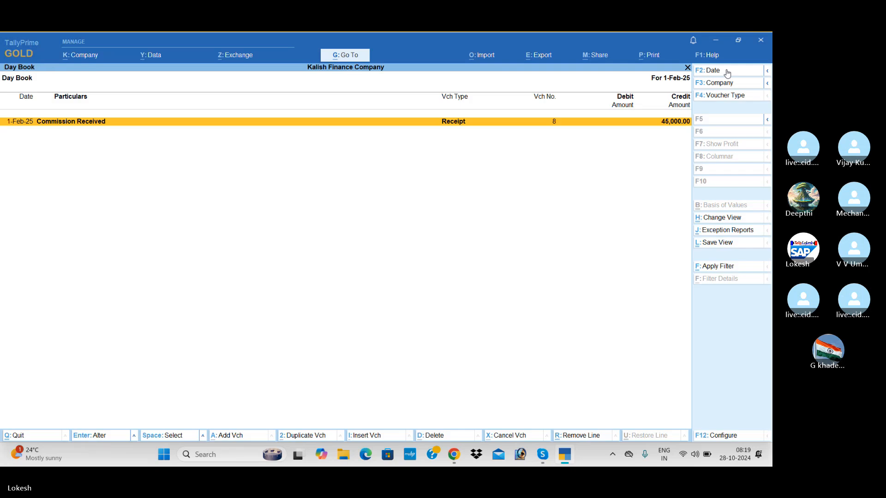
key("alt+F2")
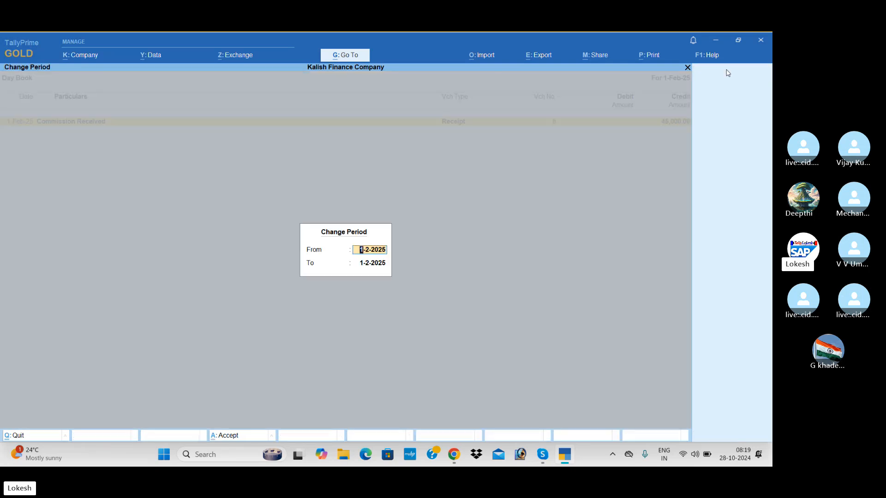
key("BackSpace")
key("Return")
key("BackSpace")
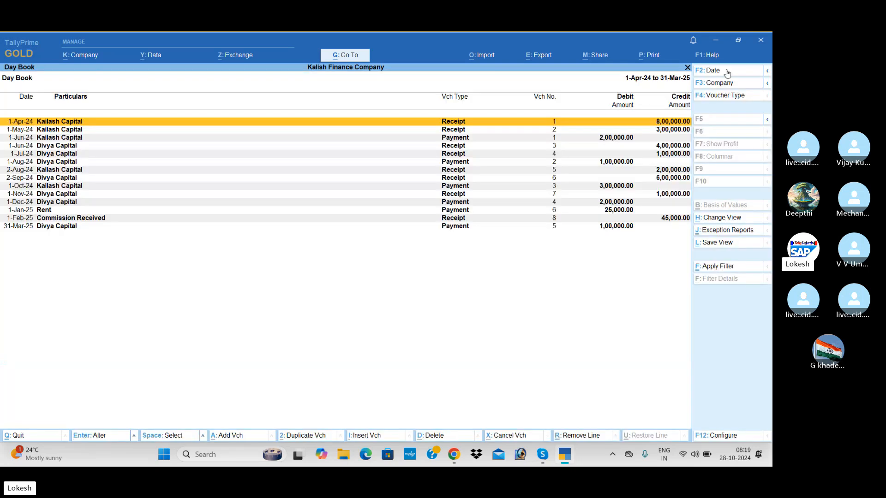
Review the receipt and payment vouchers listed in the Day Book for the year
key("Down")
key("Down")
key("Down")
key("Down")
key("Down")
key("Down")
key("Down")
key("Down")
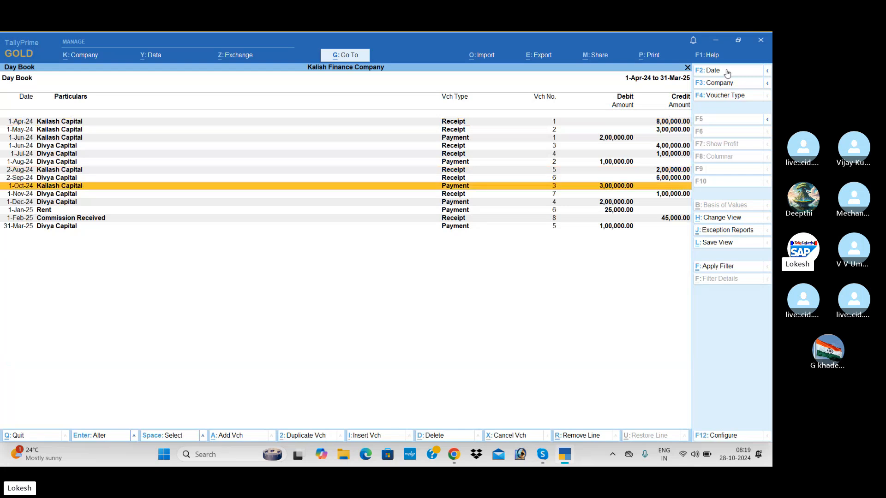
Leave the Day Book and review the Profit & Loss A/c in detailed form with its individual income and expense ledgers
key("Escape")
key("Down")
key("Down")
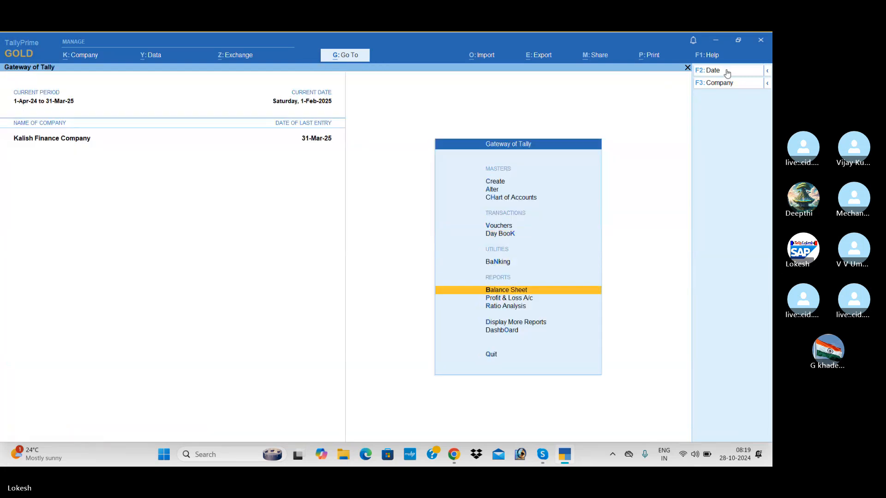
key("Down")
key("Return")
key("alt+f5")
key("Down")
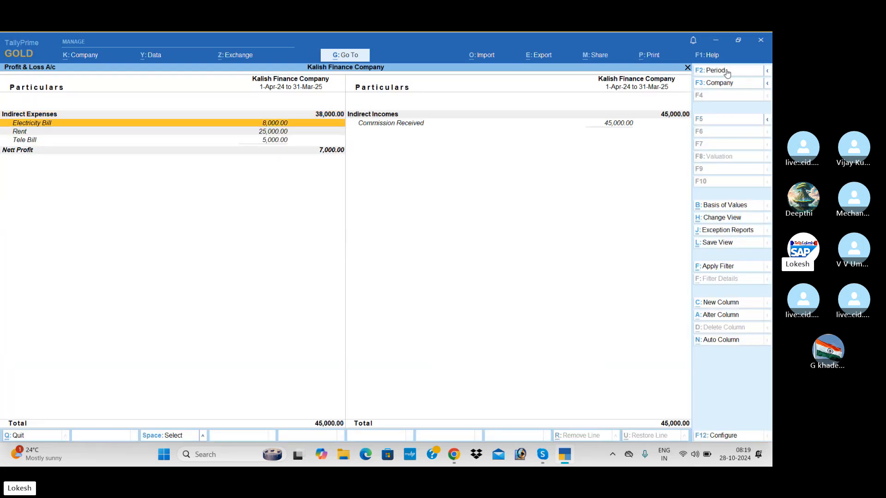
key("Down")
key("Down")
key("Down")
key("Escape")
View the company's Dashboard for the year and return to the Gateway of Tally
key("Down")
key("Down")
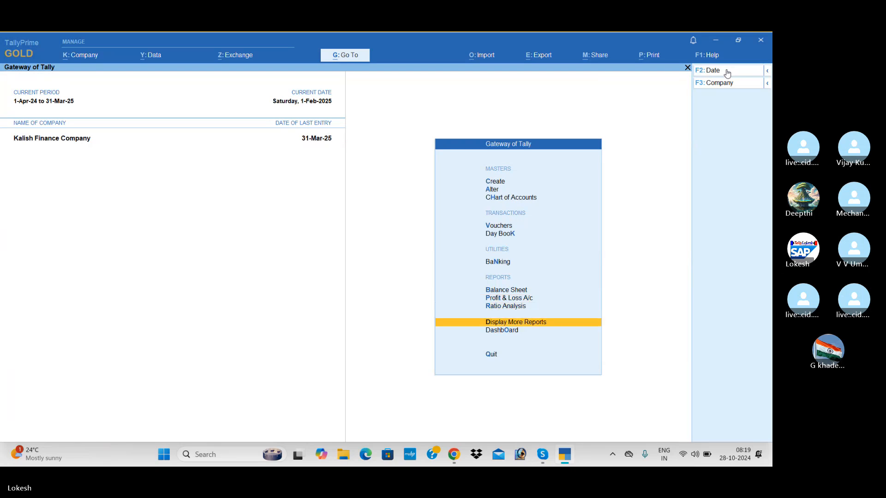
key("Down")
key("Return")
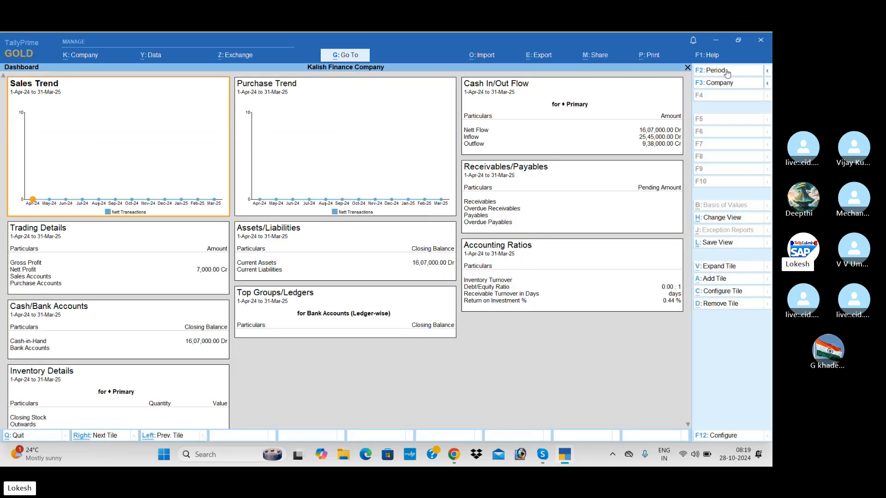
key("Escape")
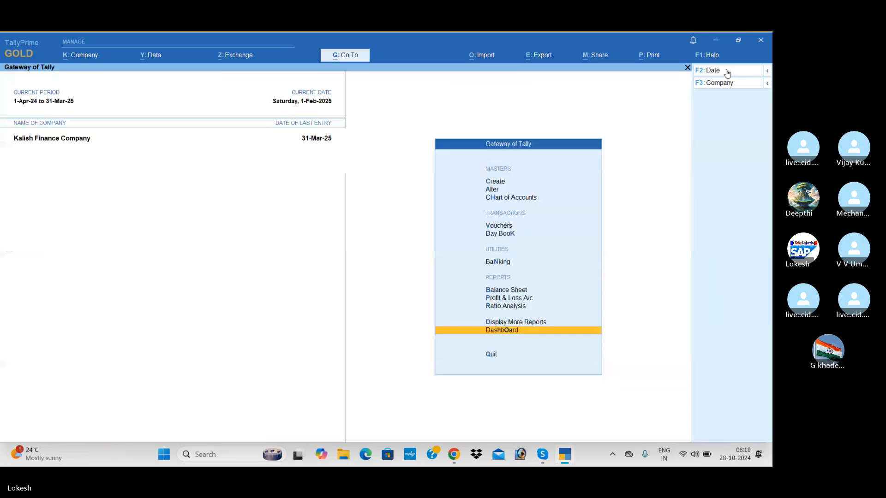
Open the Statements of Accounts among the additional reports
key("Up")
key("Return")
key("Down")
key("Down")
key("Down")
key("Down")
key("Down")
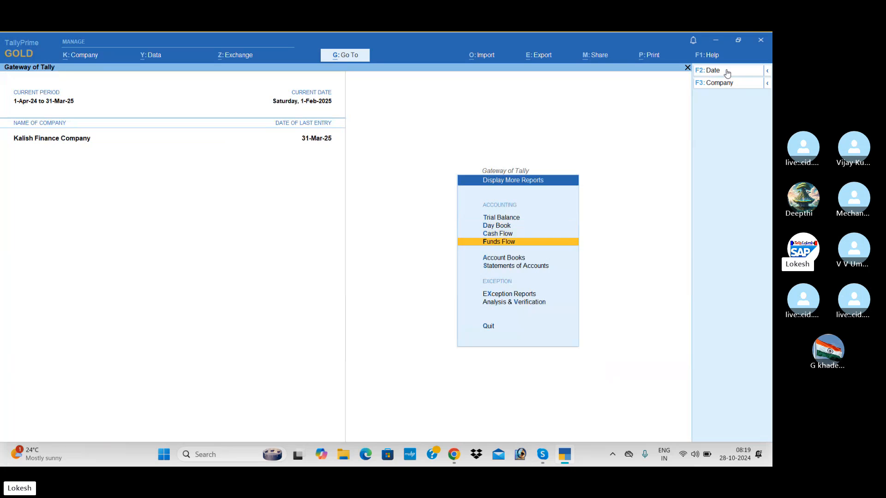
key("Return")
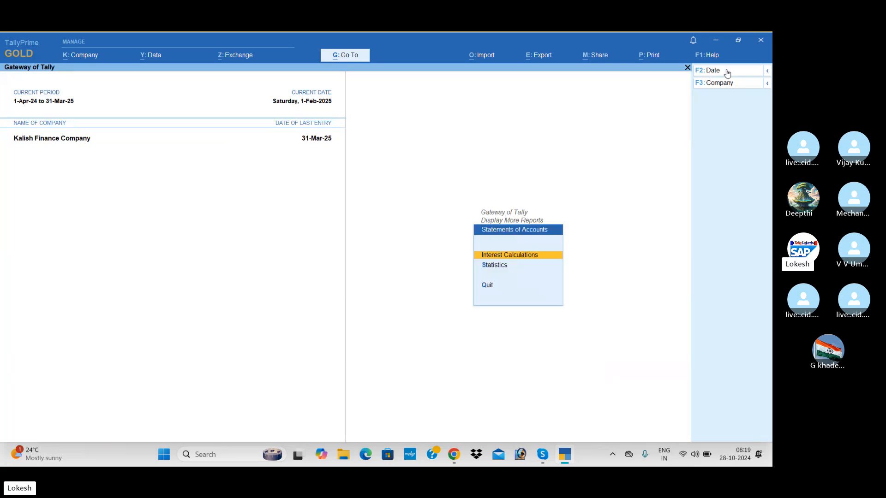
Examine the ledger-wise interest calculation for the owner's capital ledger that bears 5% interest, then close it
key("Return")
key("Down")
key("Down")
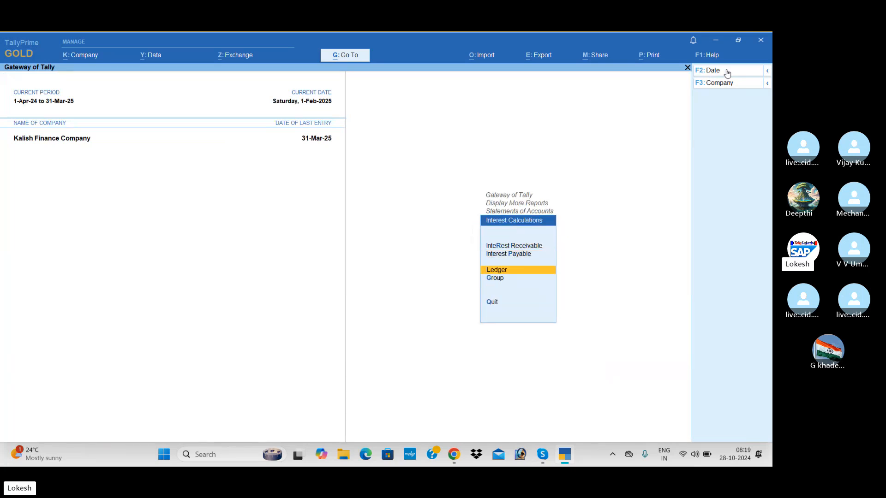
key("Down")
key("Up")
key("Return")
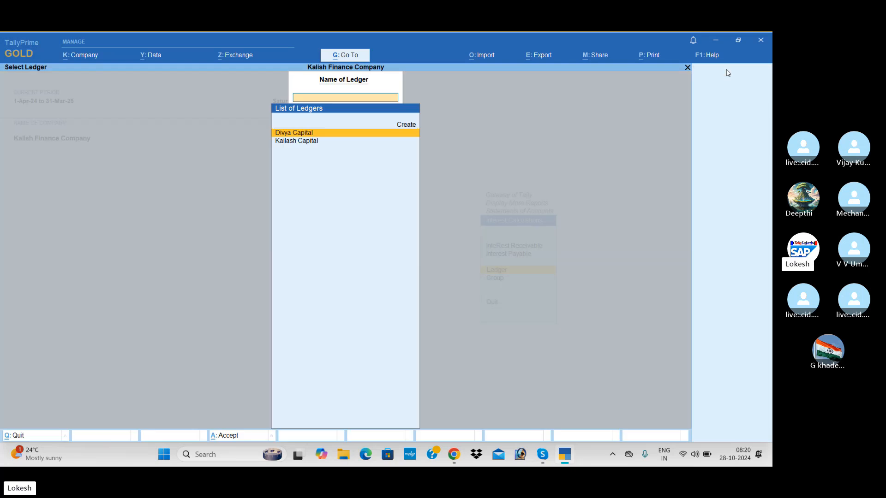
key("Down")
key("Return")
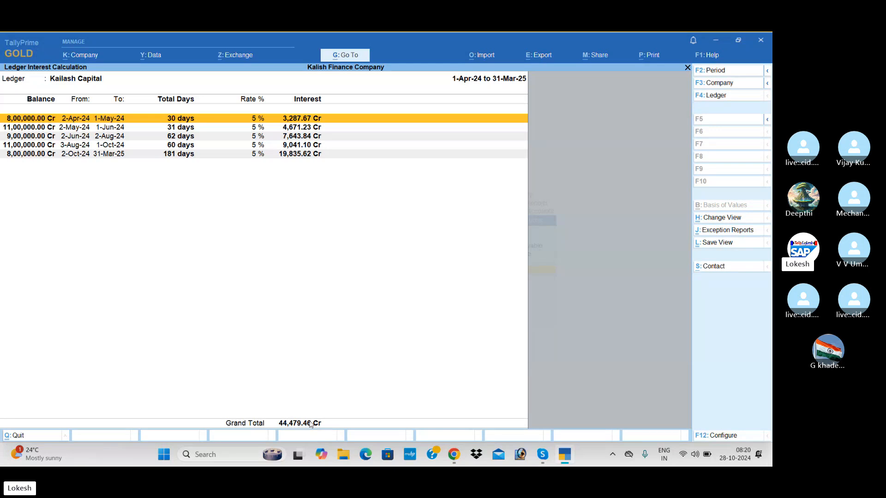
key("Escape")
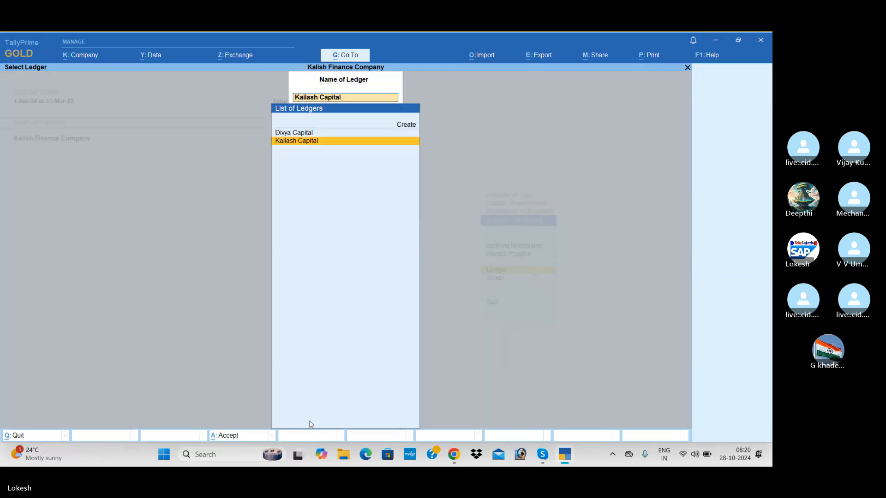
Examine the ledger interest calculation for the 10% capital ledger and return to the Gateway of Tally
key("Up")
key("Return")
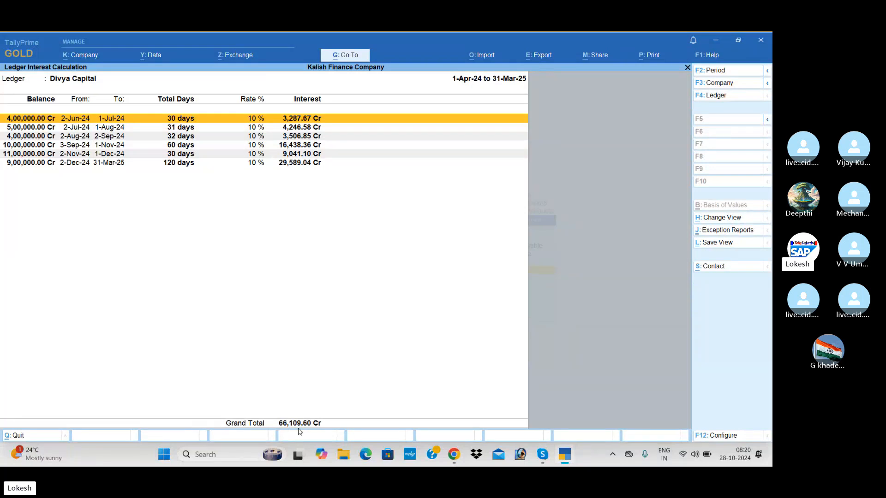
key("Escape")
key("Escape")
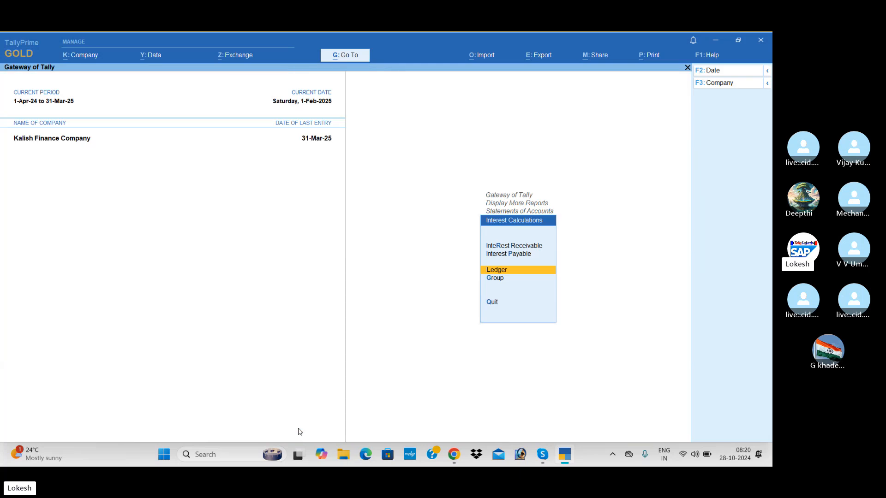
key("Escape")
key("Escape")
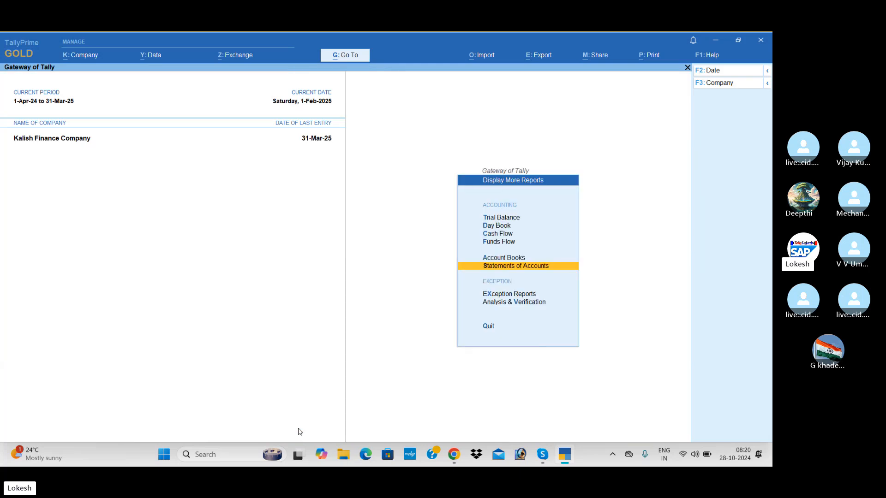
key("Escape")
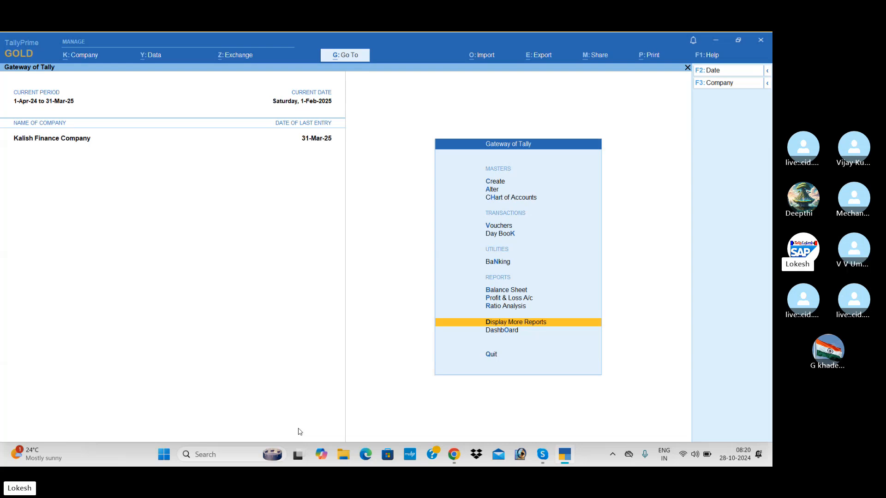
Switch to the Skype window showing the ongoing group call
key("alt+Tab")
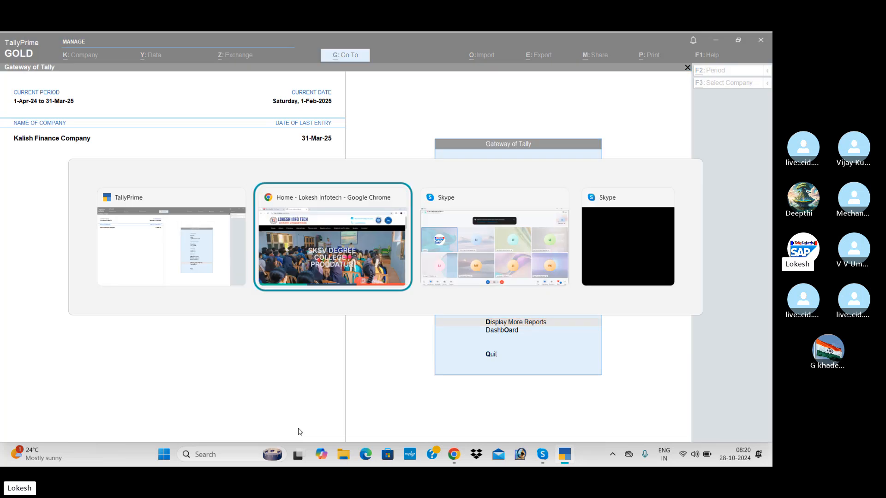
key("alt+Tab")
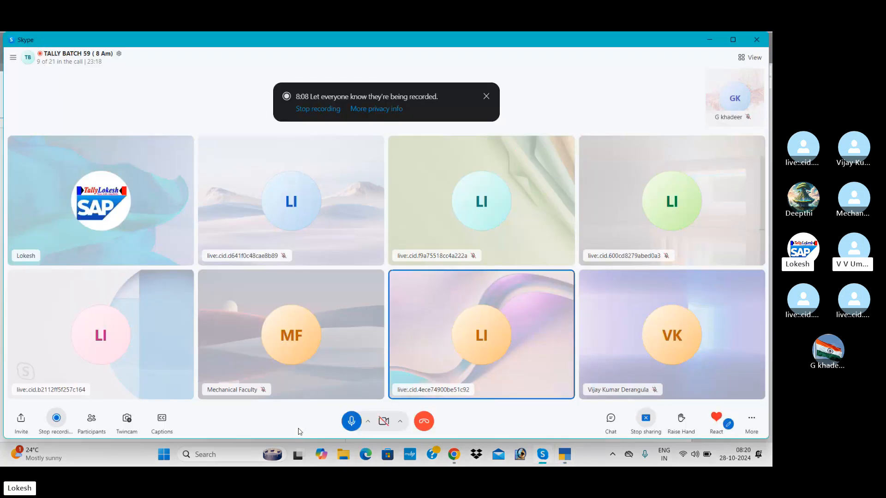